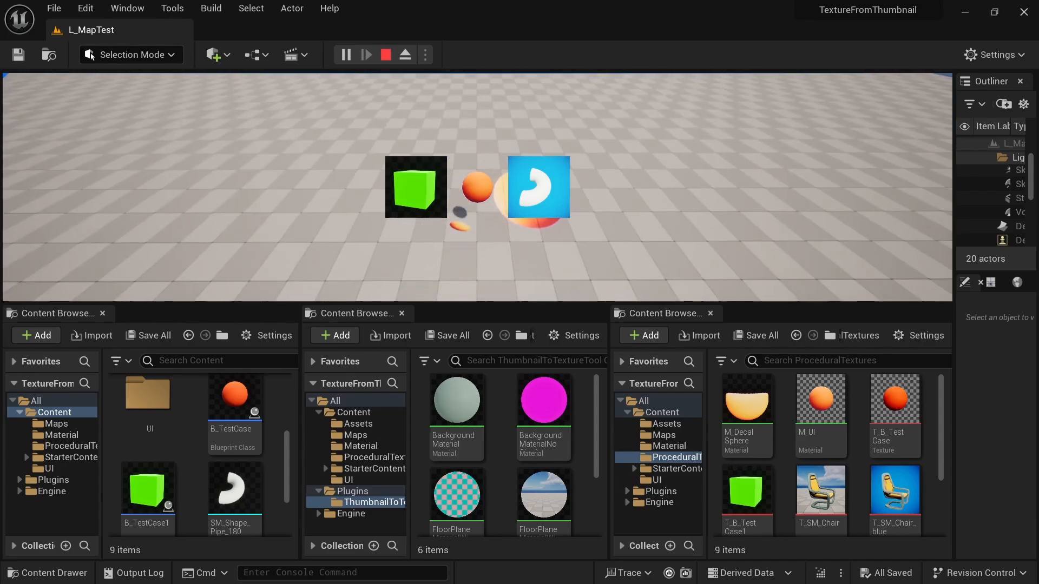
- Open the plugin list and show the ThumbnailToTextureTool plugin in the project's Asset creation category
key("shift+F1")
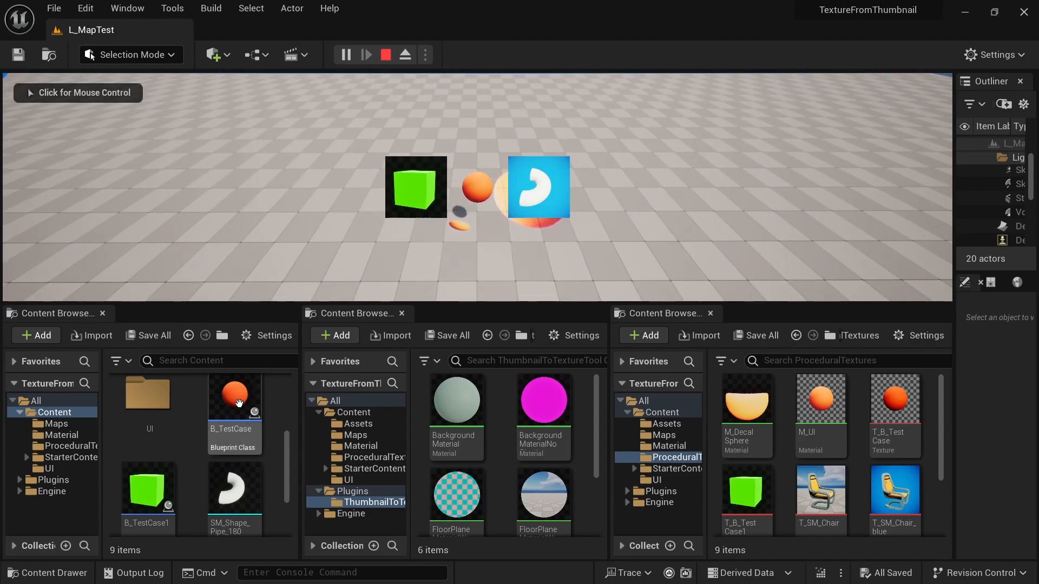
left_click(85, 8)
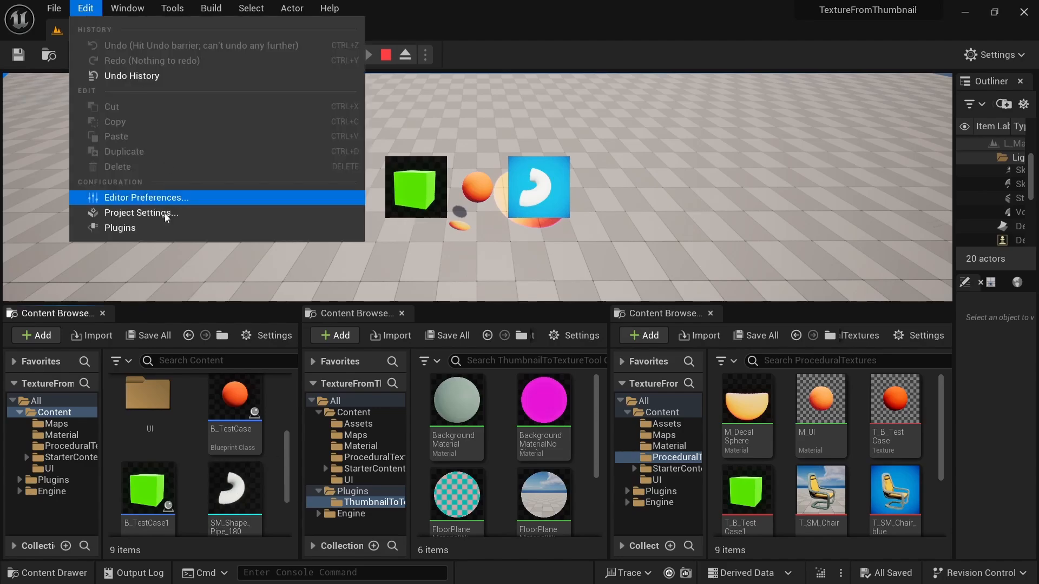
left_click(131, 229)
left_click_drag(349, 73, 404, 48)
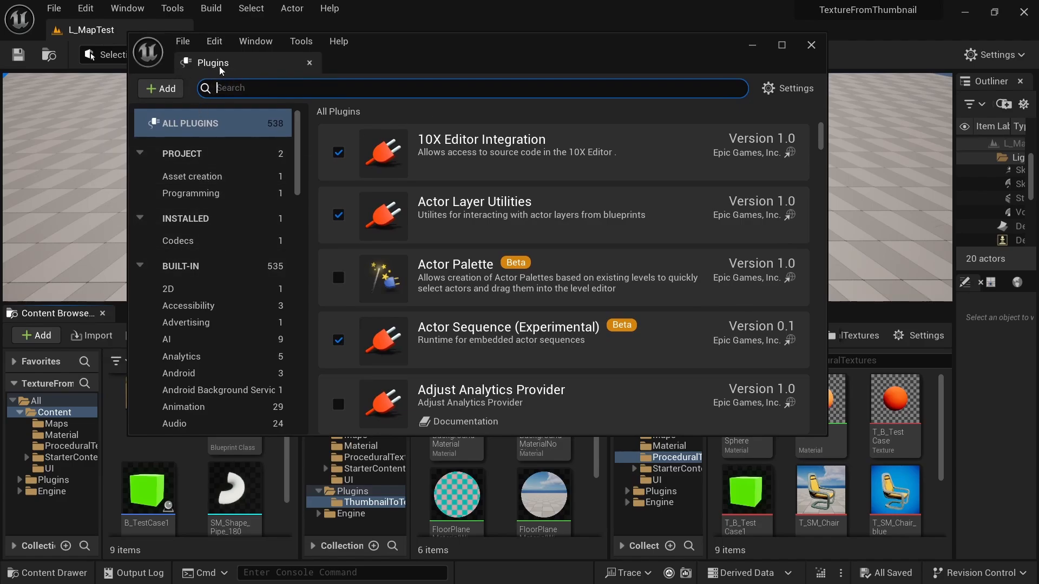
left_click(193, 177)
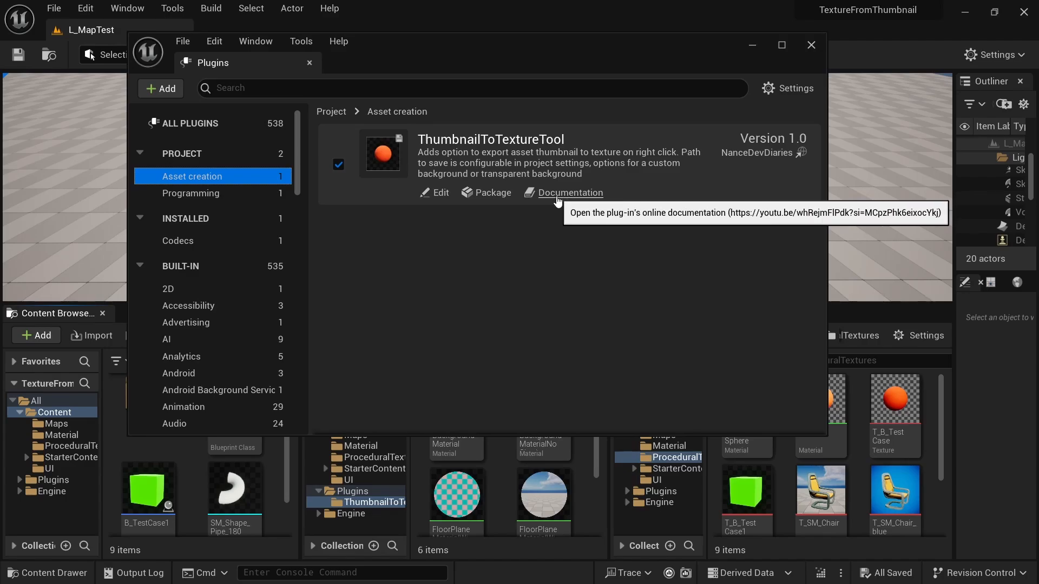
- Open the Thumbnail To Texture Editor defaults in the project settings and enlarge the settings window to show all options
left_click(90, 11)
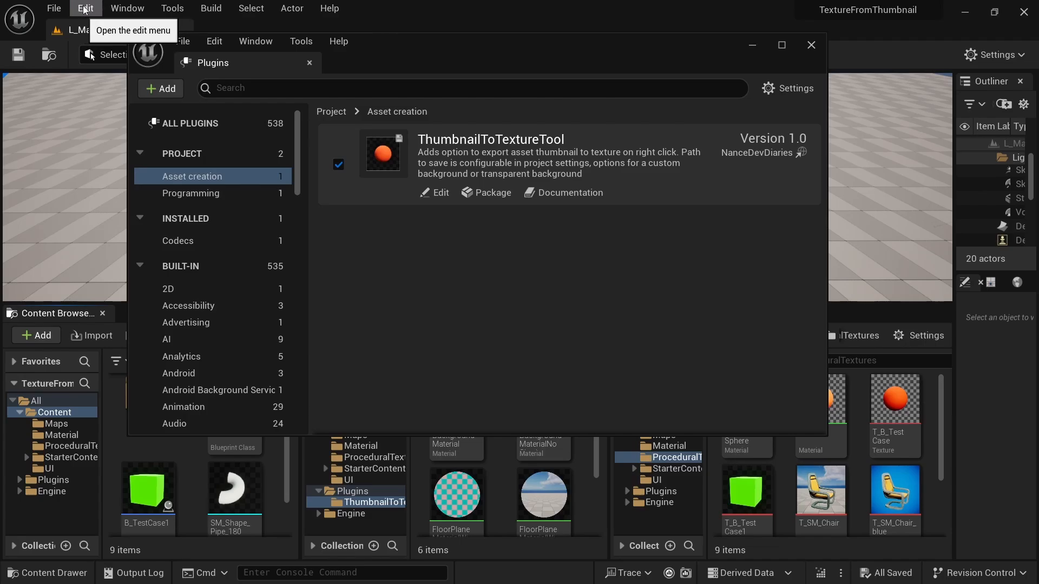
left_click(85, 10)
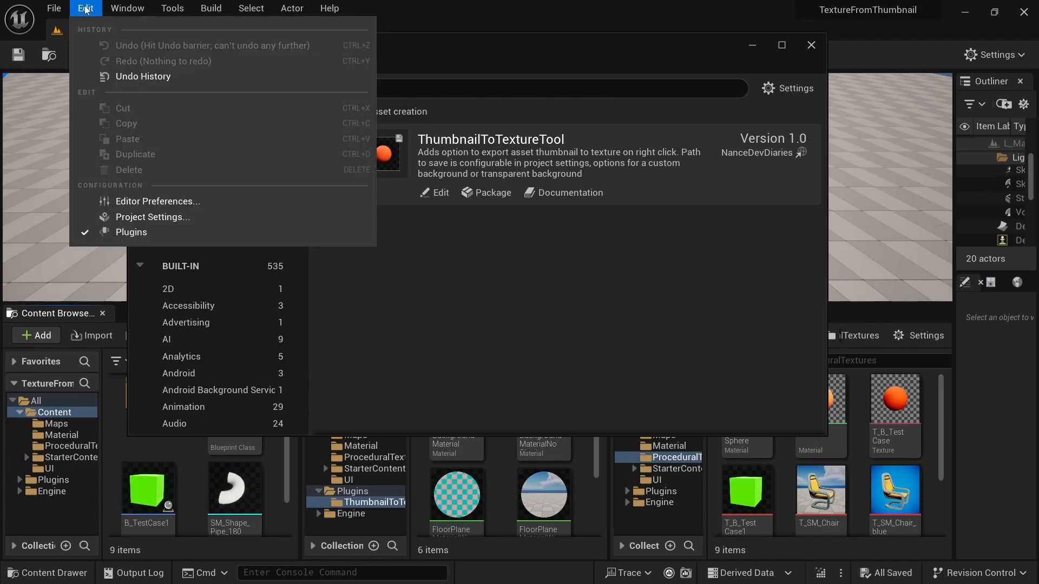
left_click(87, 10)
left_click(84, 9)
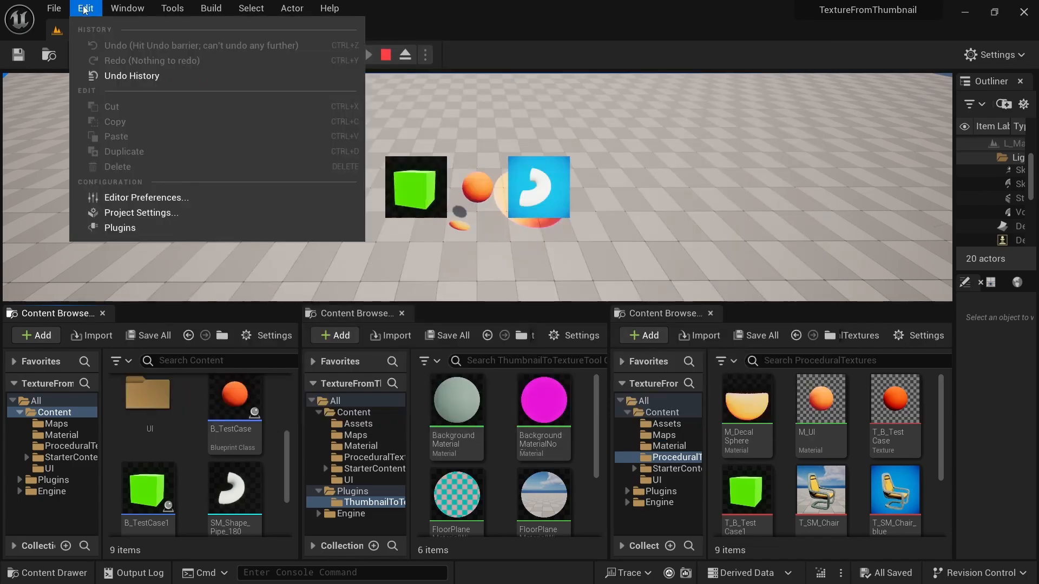
left_click(88, 11)
left_click(87, 10)
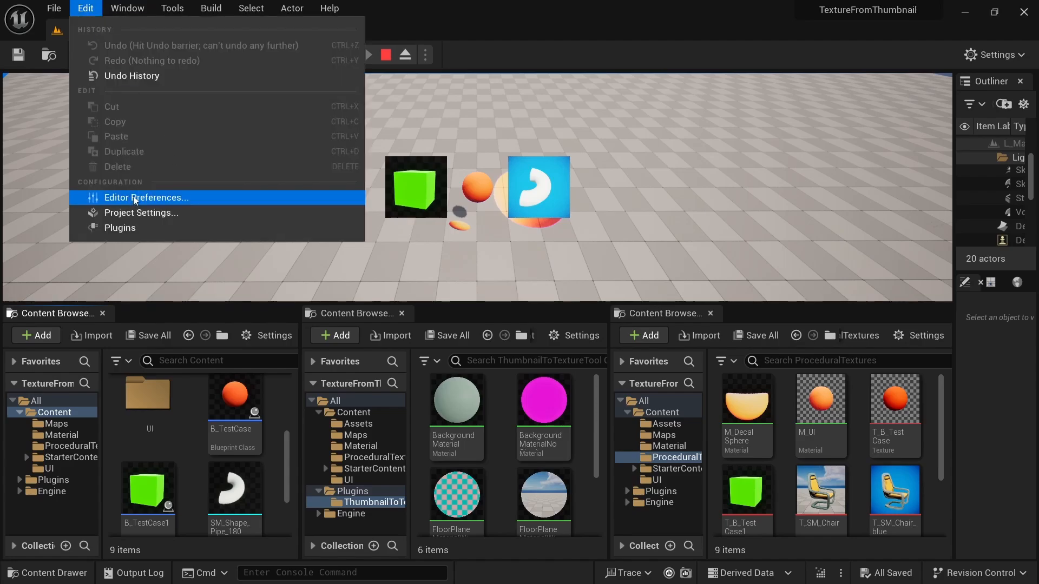
left_click(130, 212)
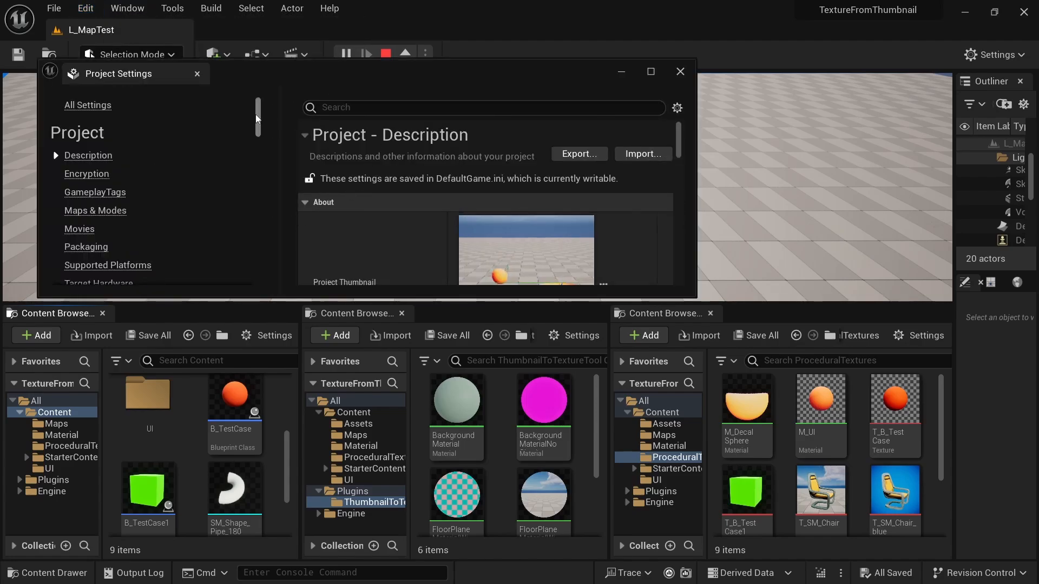
left_click_drag(258, 119, 244, 273)
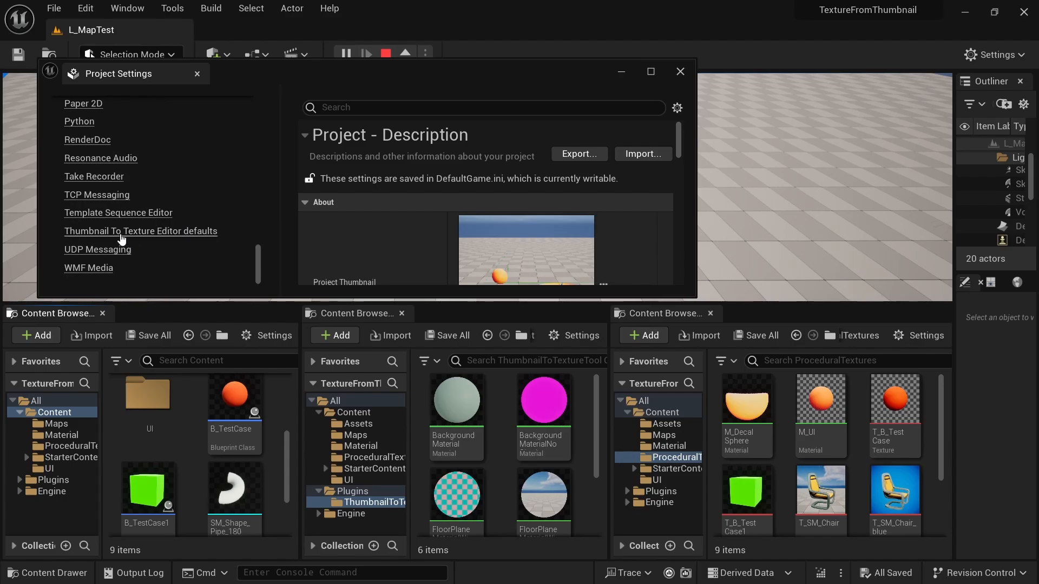
scroll(122, 238, "up", 10)
scroll(130, 238, "down", 10)
left_click(172, 238)
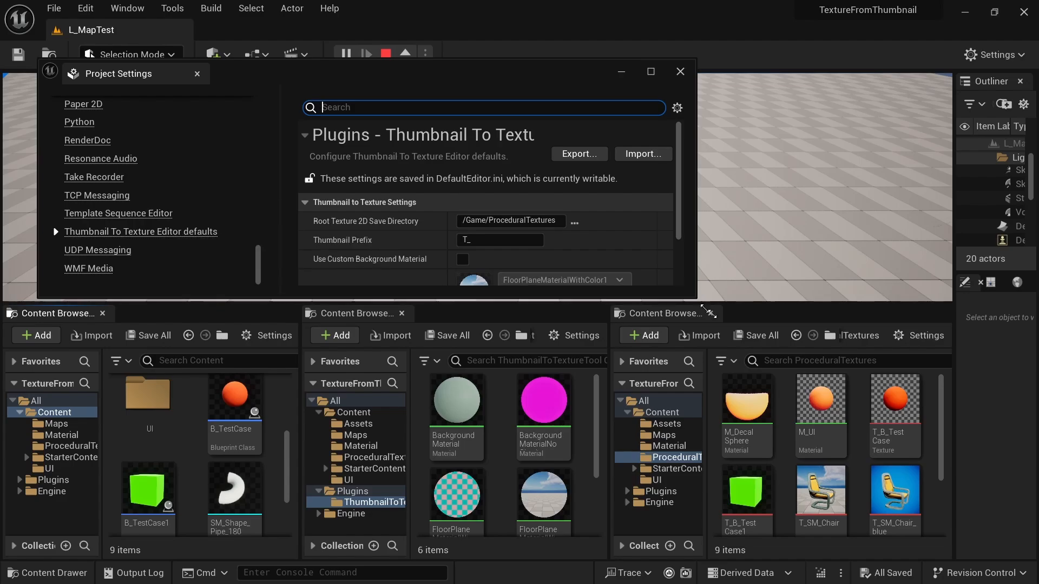
left_click_drag(708, 311, 905, 413)
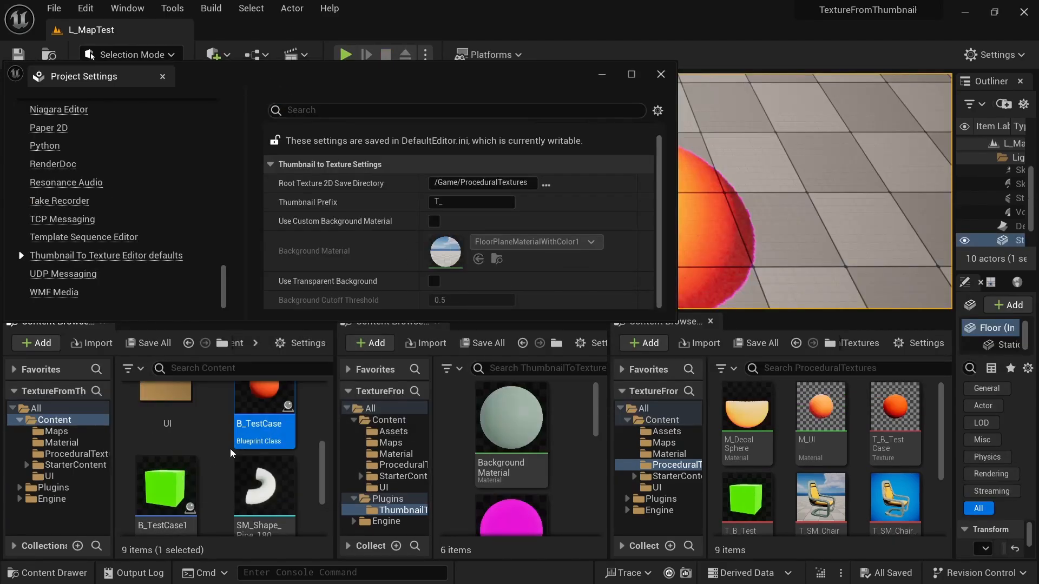
- Select B_TestCase, B_TestCase1 and SM_Shape_Pipe_180 together and export their thumbnails to textures
left_click(261, 487)
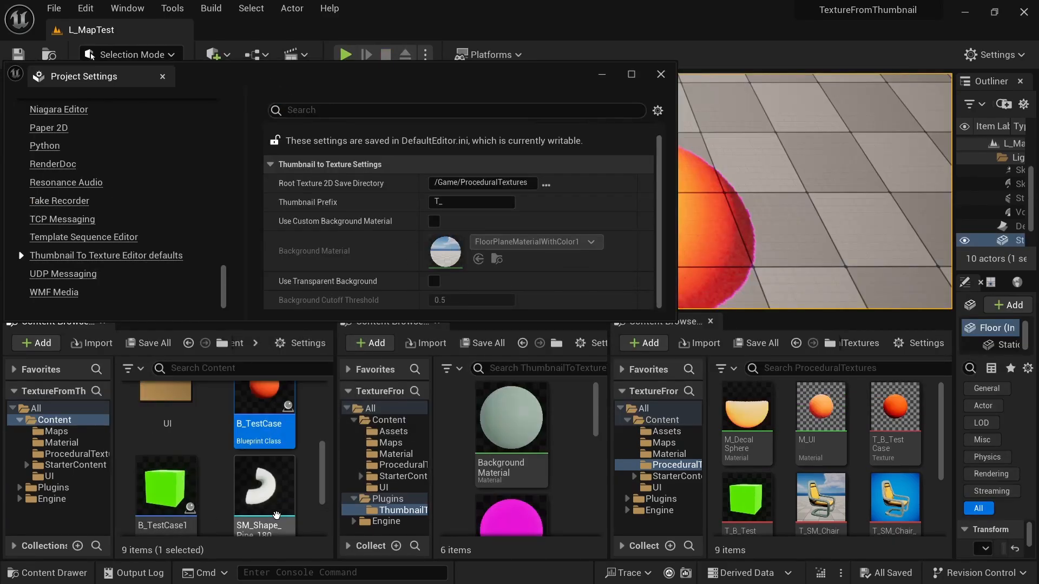
mouse_move(266, 410)
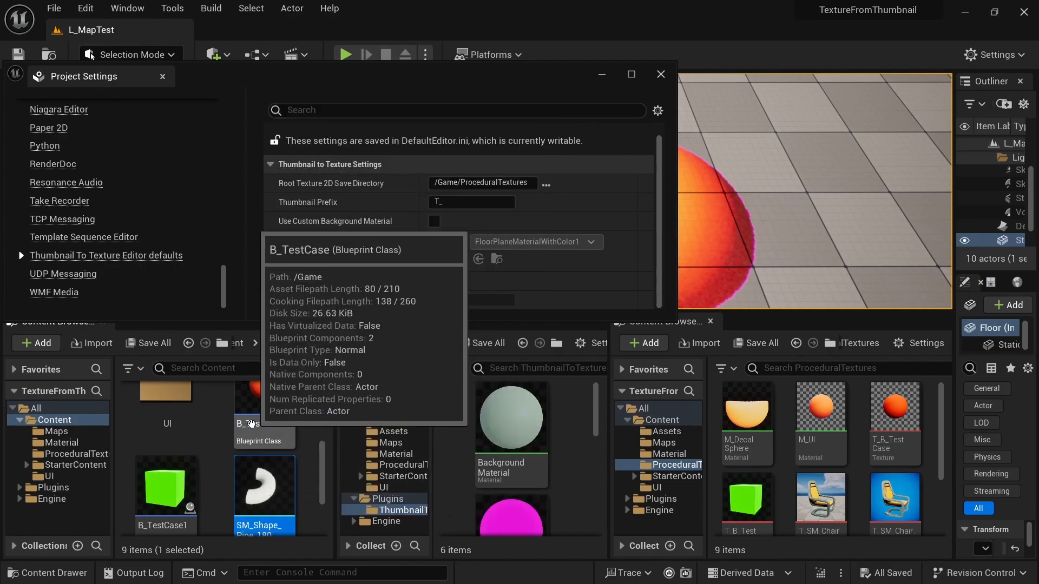
left_click(263, 410)
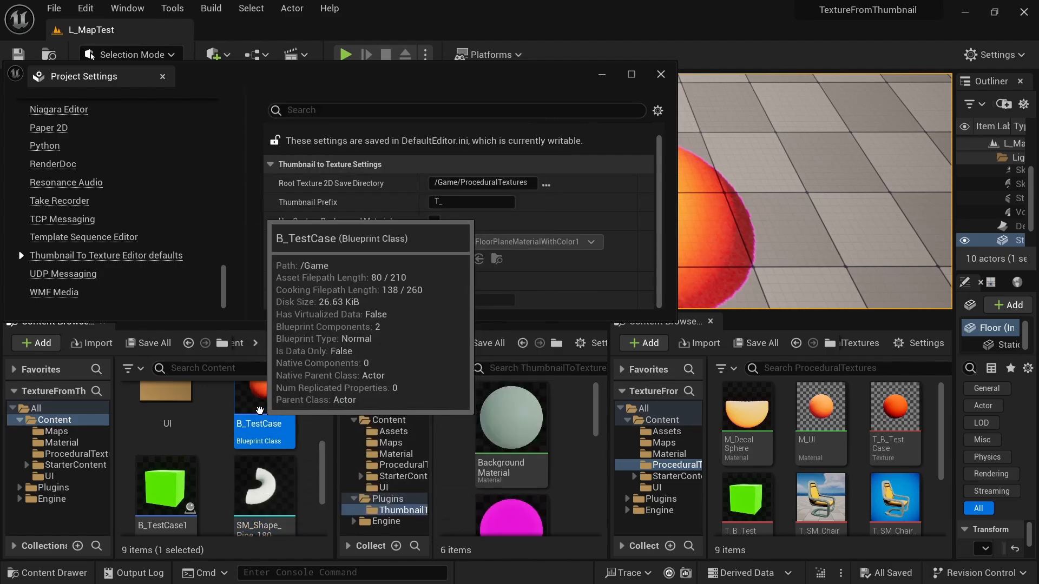
left_click(165, 487, "ctrl")
left_click(271, 490, "ctrl")
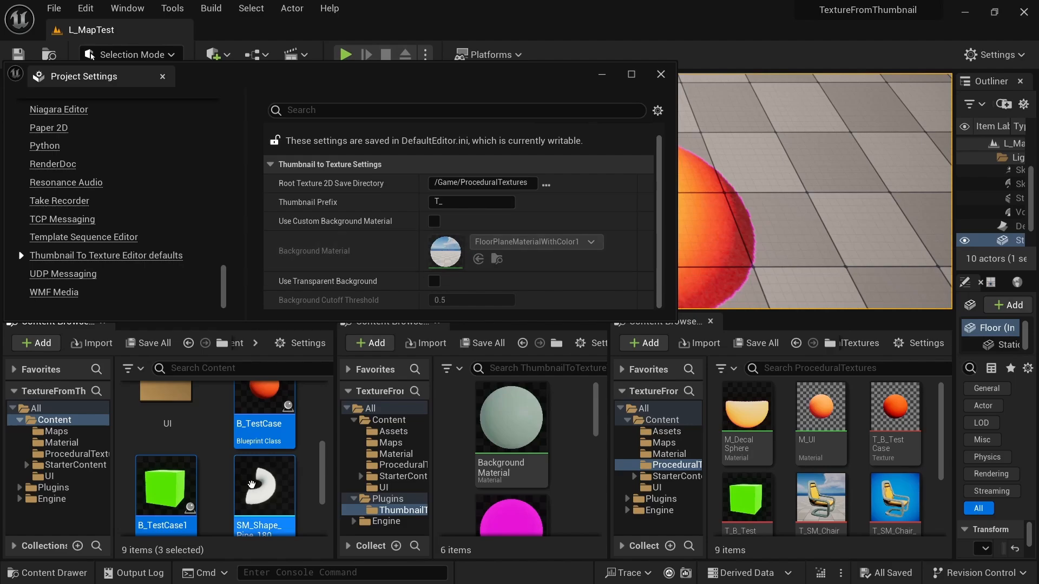
right_click(263, 413)
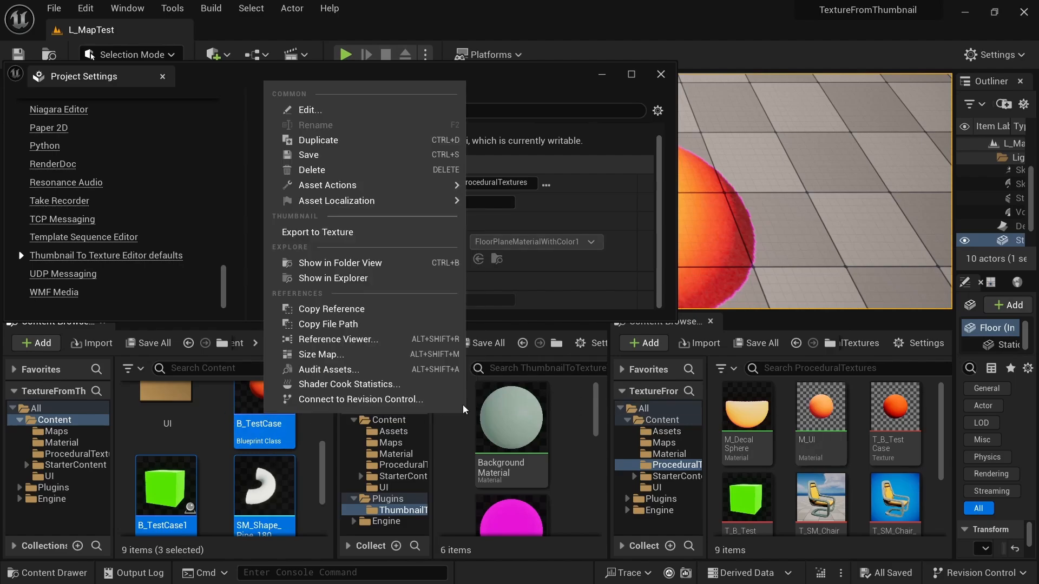
left_click(319, 233)
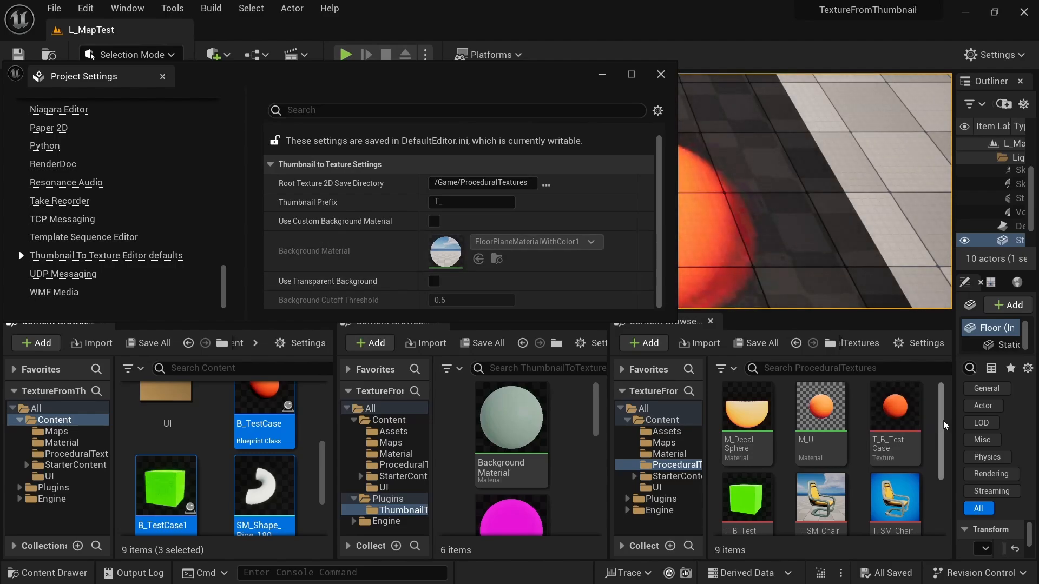
- Inspect the exported textures of the sphere, cube and pipe in the ProceduralTextures folder
left_click_drag(942, 423, 942, 454)
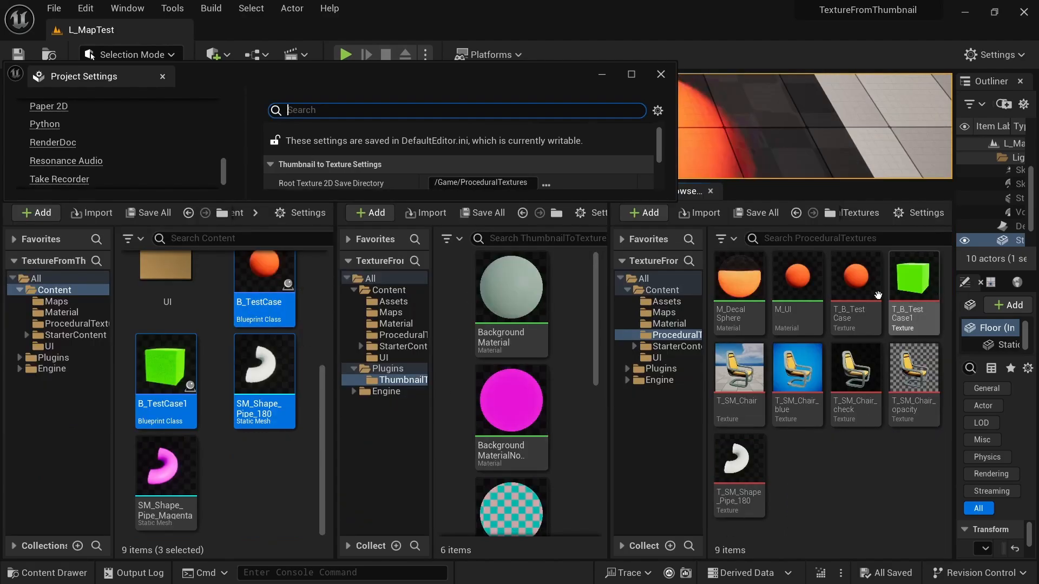
left_click_drag(858, 295, 859, 296)
left_click(872, 459)
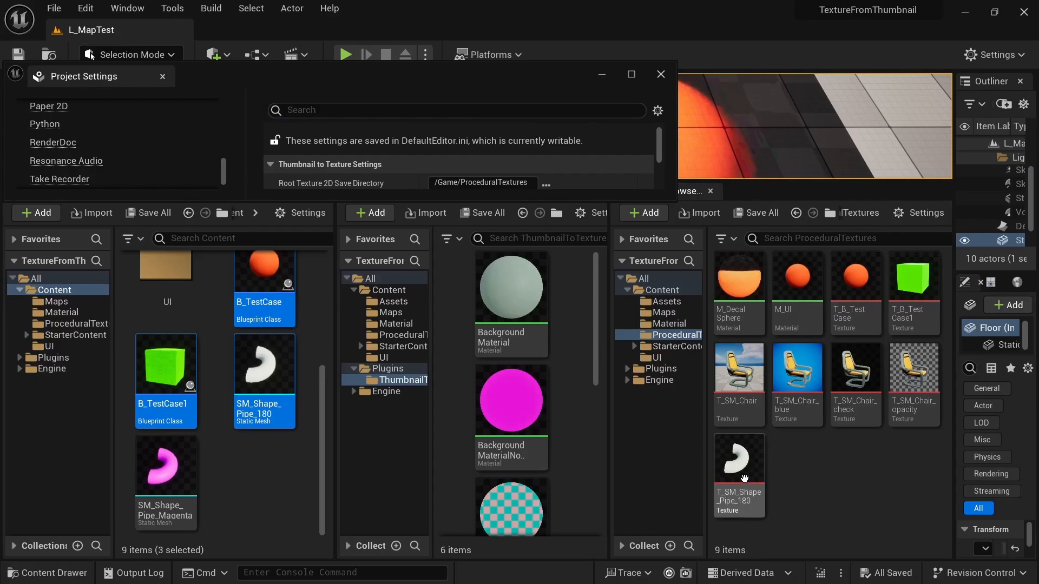
mouse_move(757, 479)
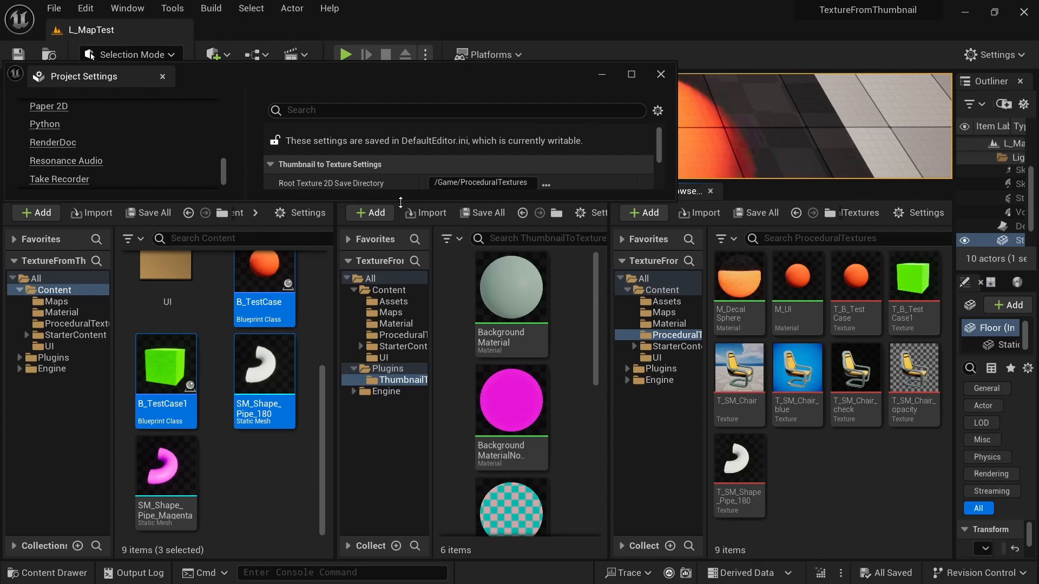
- Turn on Use Transparent Background, export the three selected assets' thumbnails to textures, and repeat the export once
left_click_drag(401, 202, 401, 321)
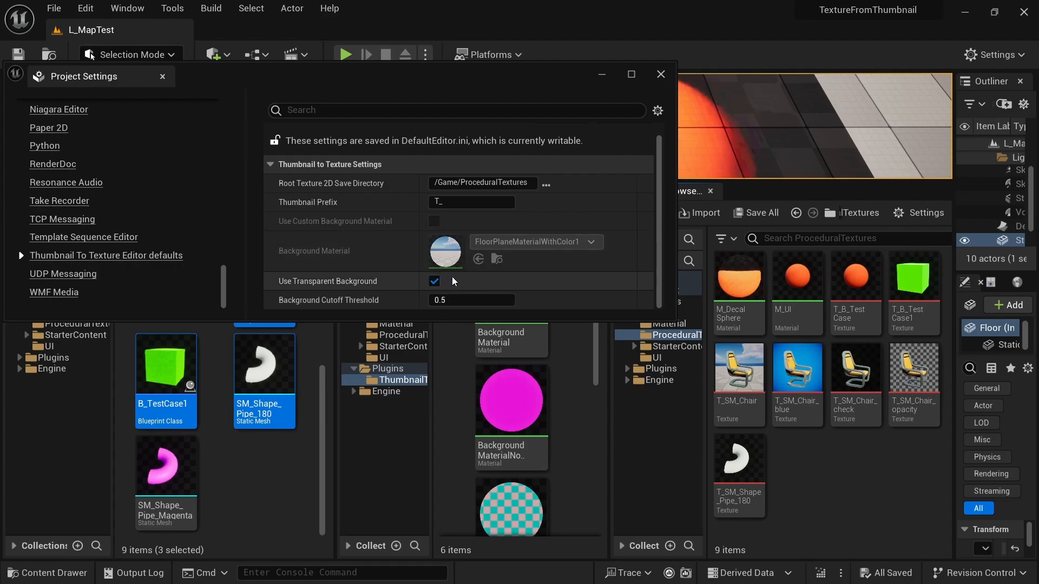
right_click(265, 373)
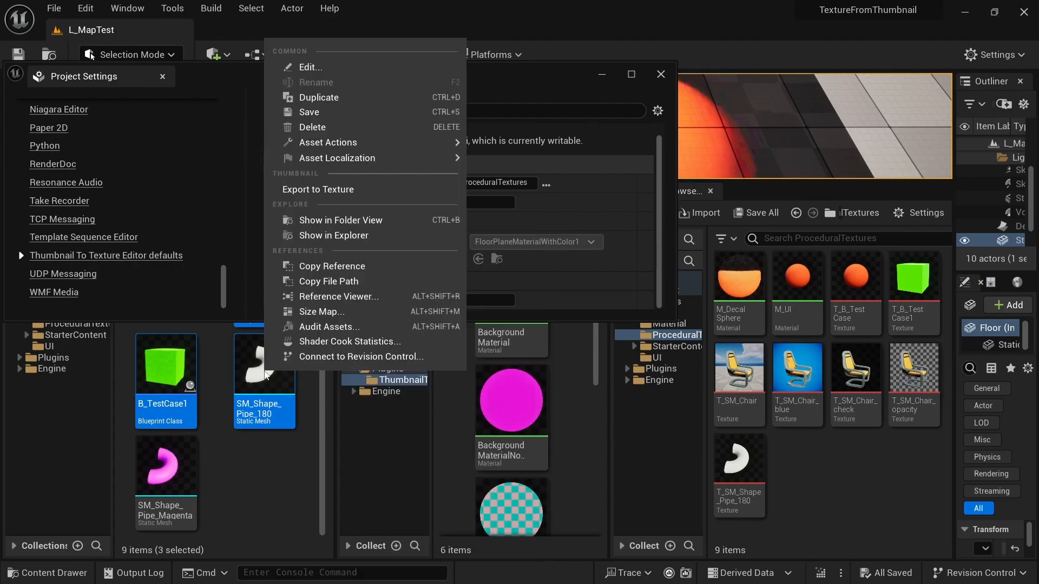
left_click(314, 189)
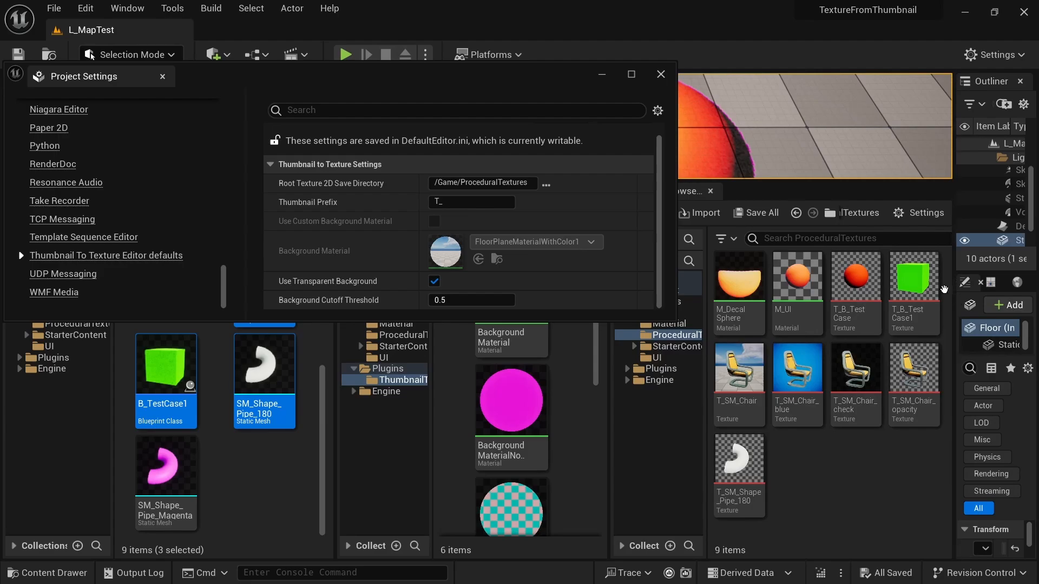
mouse_move(877, 294)
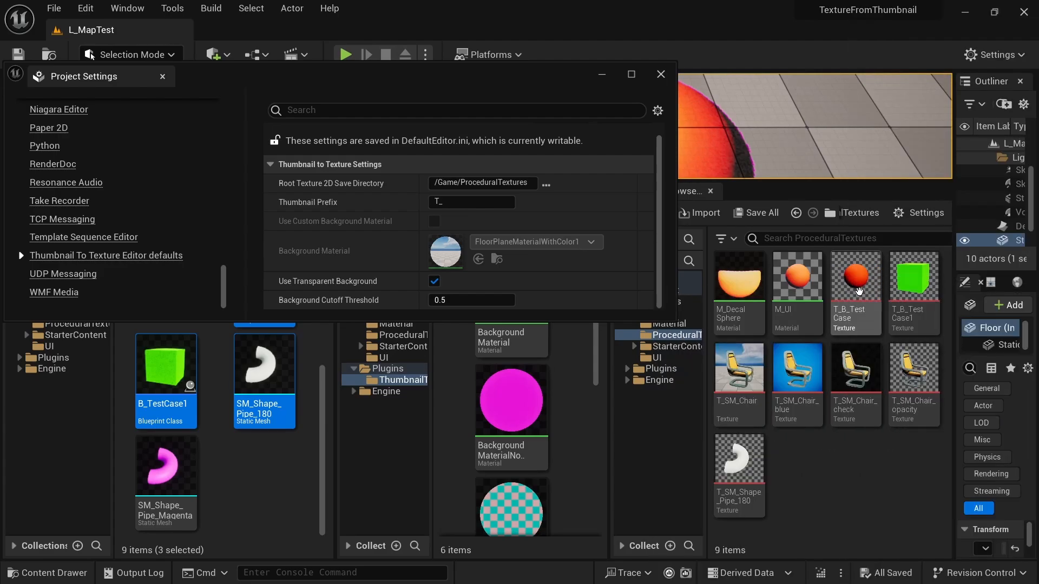
right_click(263, 377)
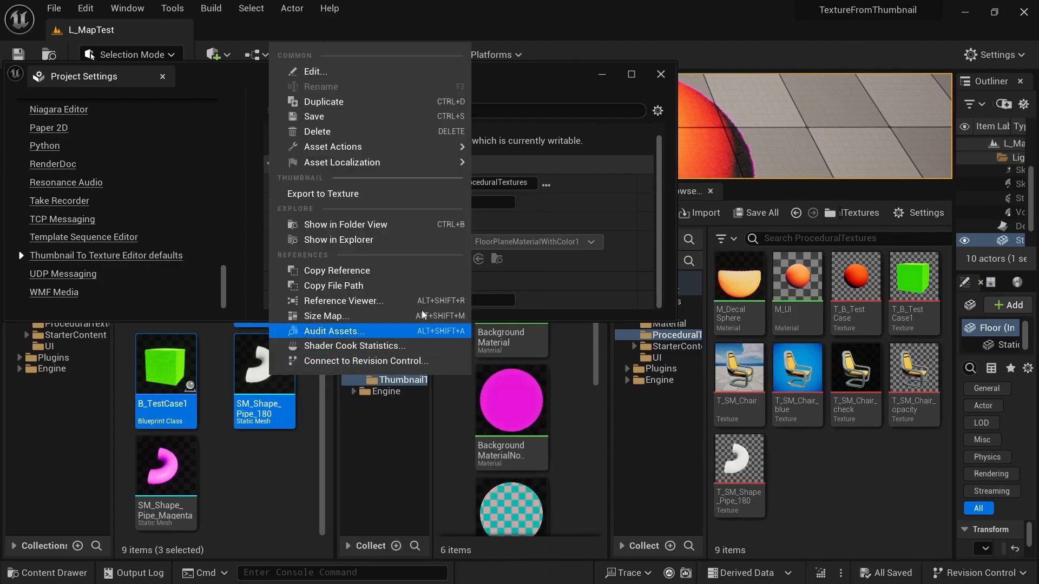
left_click(325, 194)
mouse_move(808, 318)
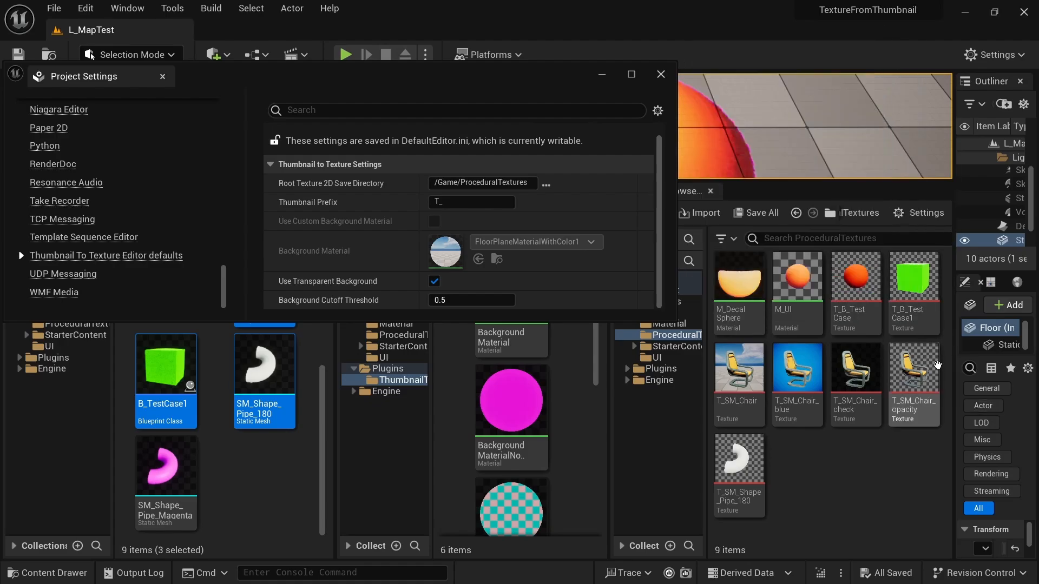
- Open the T_B_TestCase texture and hide its red, green and blue channels to inspect the alpha channel
double_click(856, 278)
left_click_drag(313, 84, 414, 51)
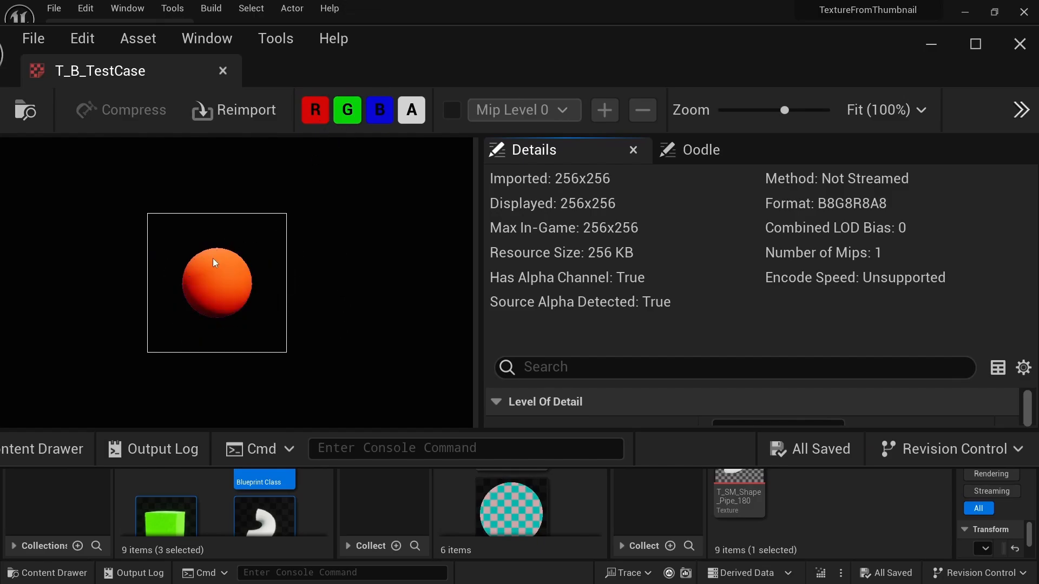
left_click(316, 112)
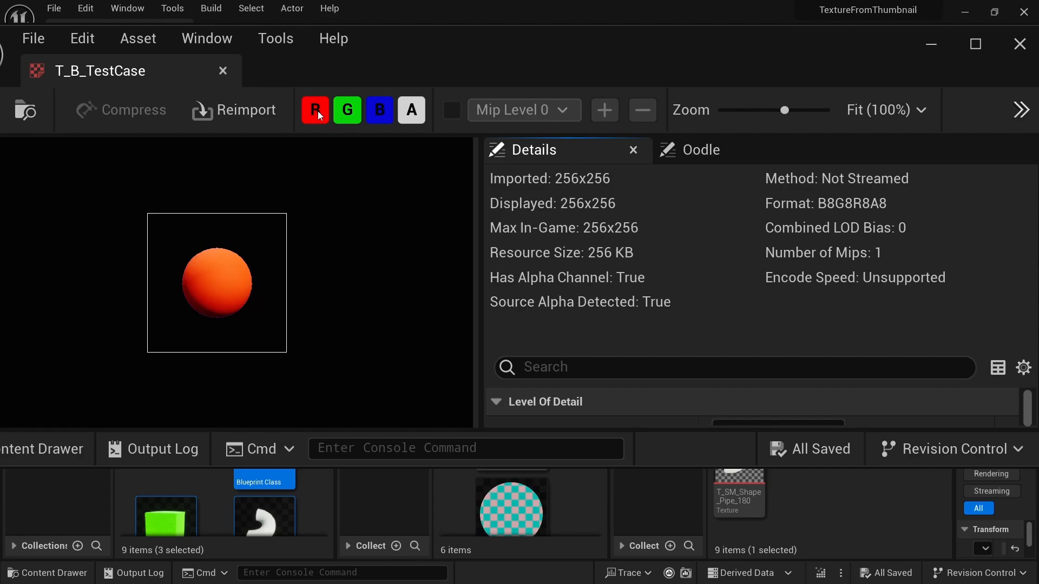
left_click(347, 112)
left_click(378, 114)
left_click_drag(395, 57, 471, 65)
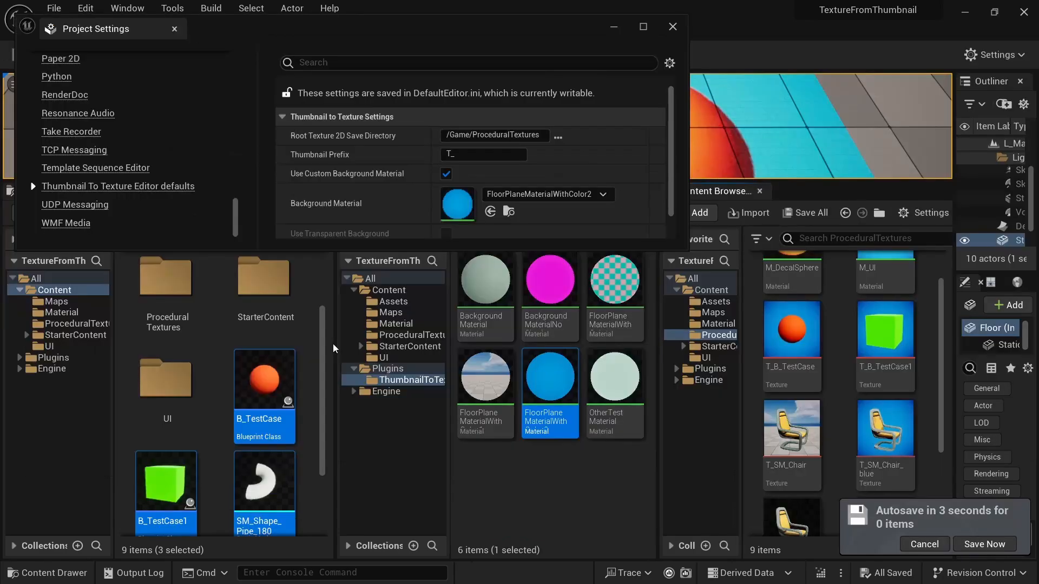
- Clear the asset selection and examine the details of the BackgroundMaterialNoShadow material in the plugin's content folder
left_click(307, 378)
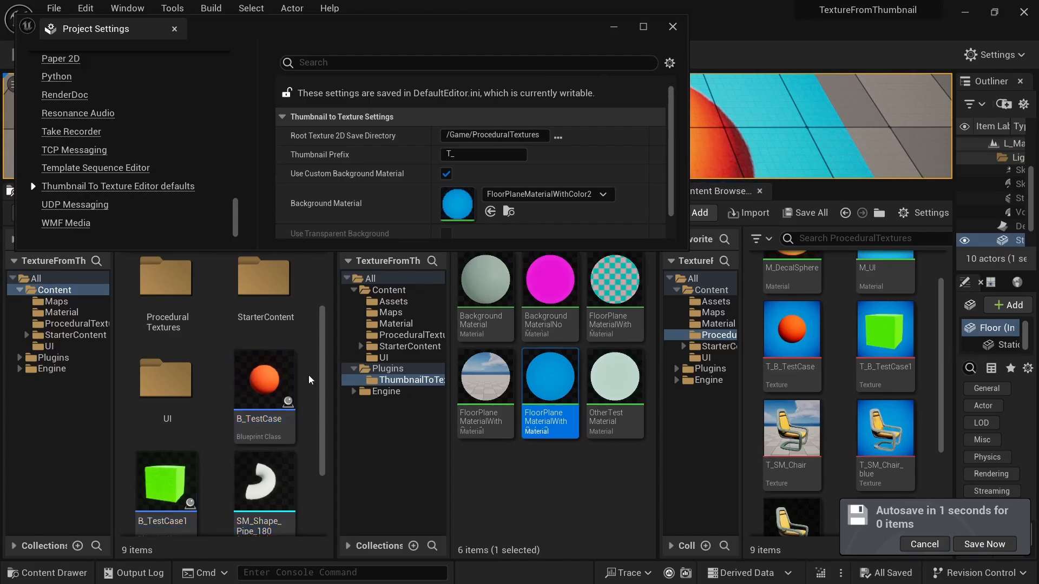
scroll(303, 368, "down", 3)
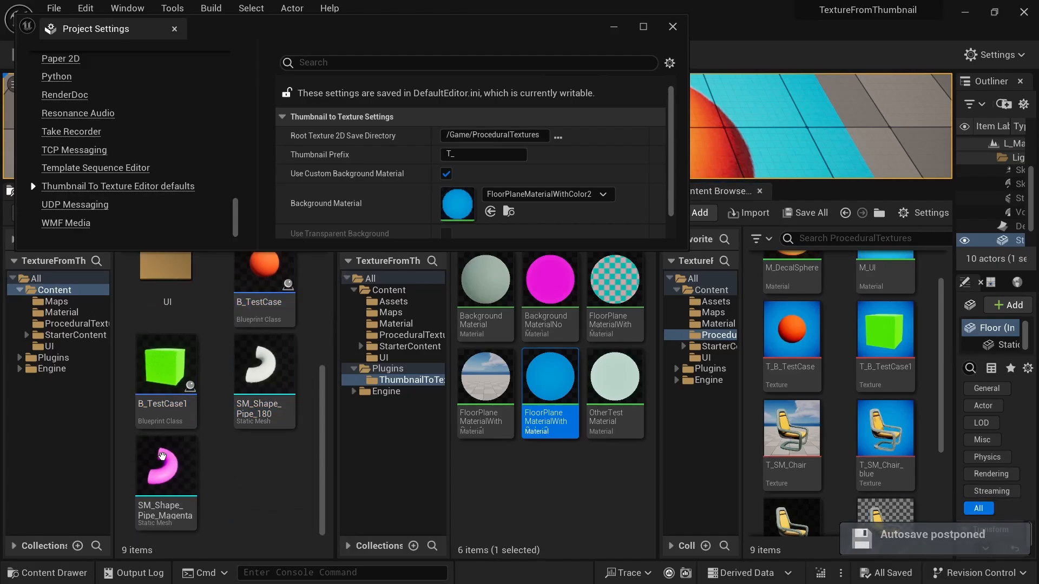
left_click(526, 515)
mouse_move(567, 301)
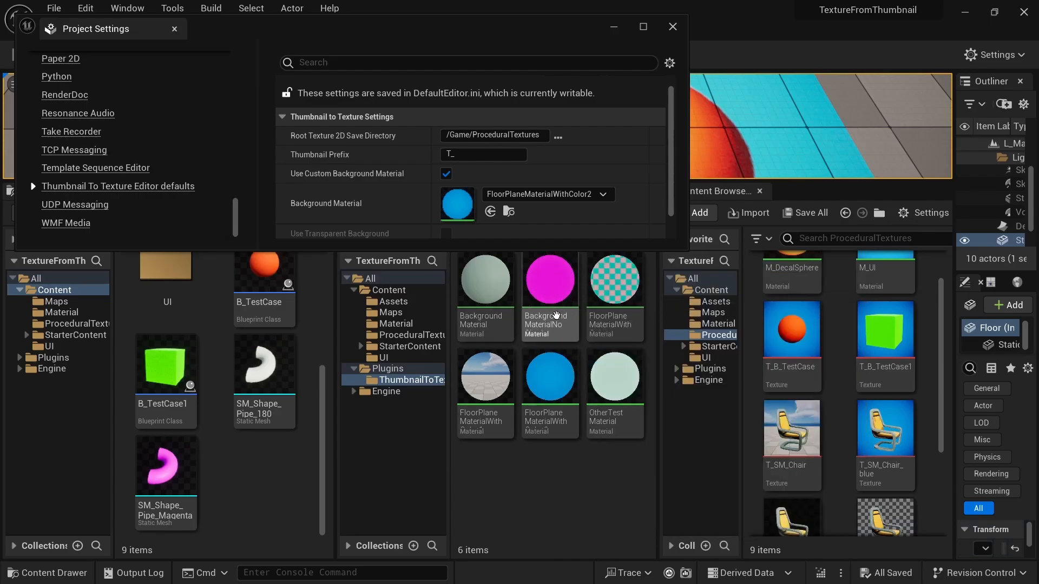
mouse_move(556, 267)
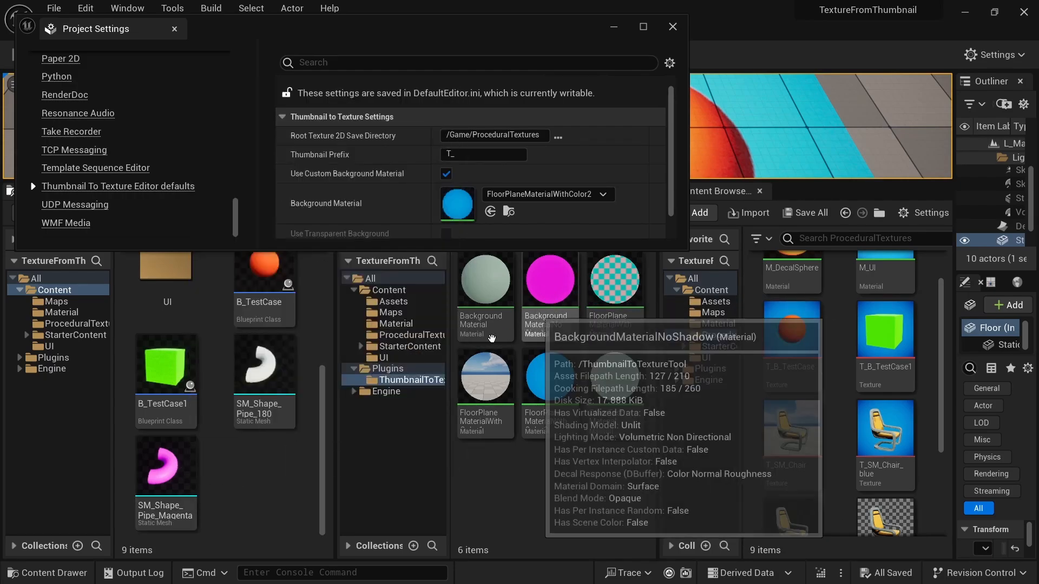
- Turn off Use Custom Background Material and turn on Use Transparent Background in the Thumbnail to Texture settings
left_click(183, 469)
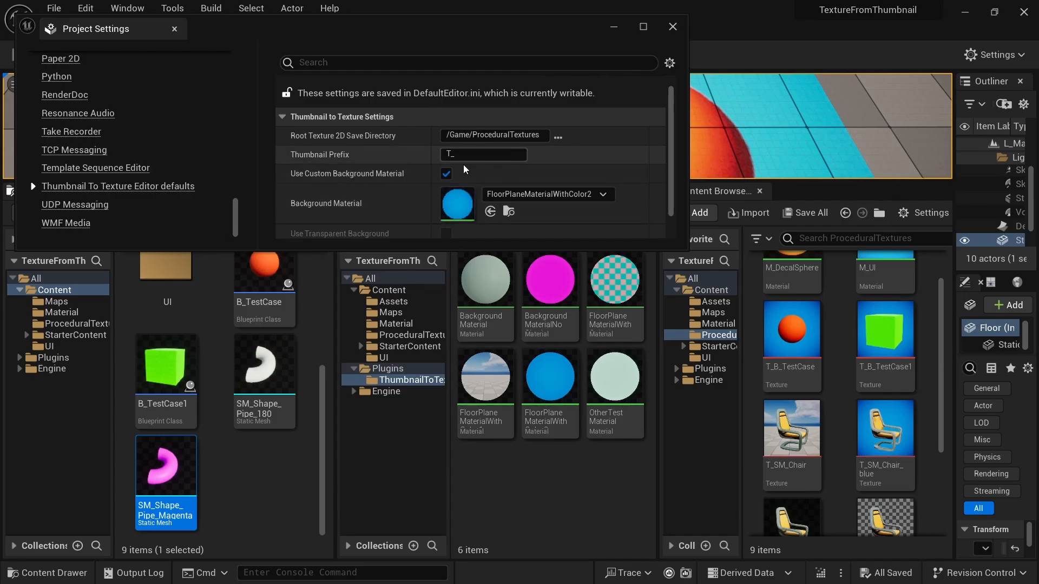
left_click(446, 174)
scroll(446, 195, "down", 1)
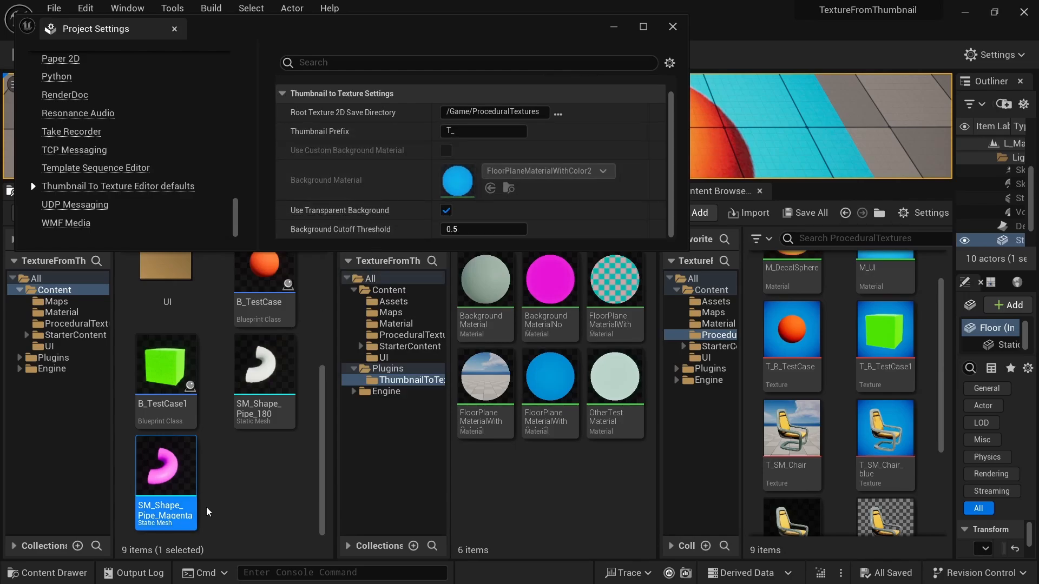
- Export the thumbnail of the SM_Shape_Pipe_Magenta mesh to a texture
left_click(251, 469)
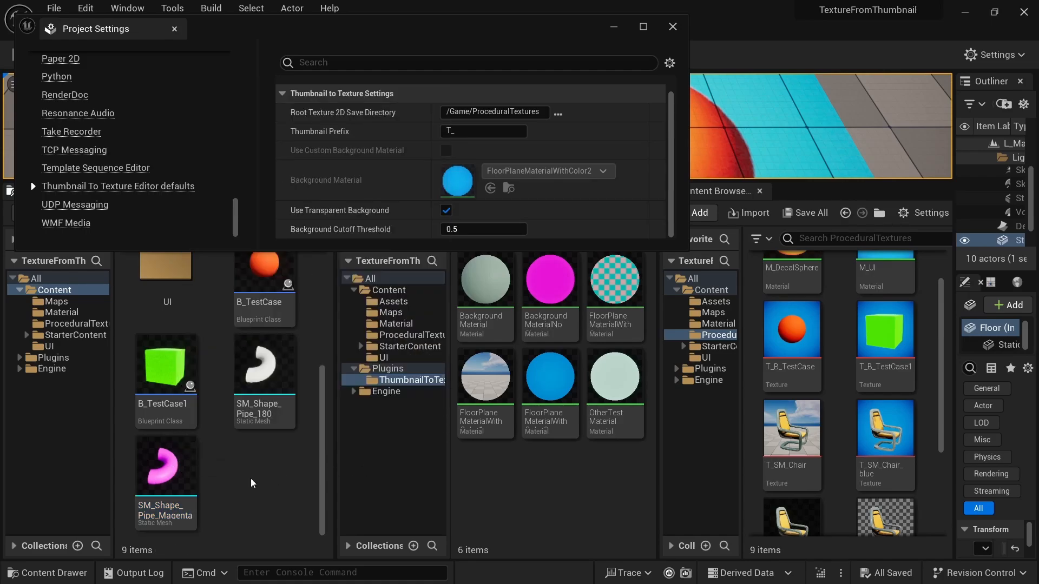
scroll(881, 407, "down", 3)
right_click(167, 461)
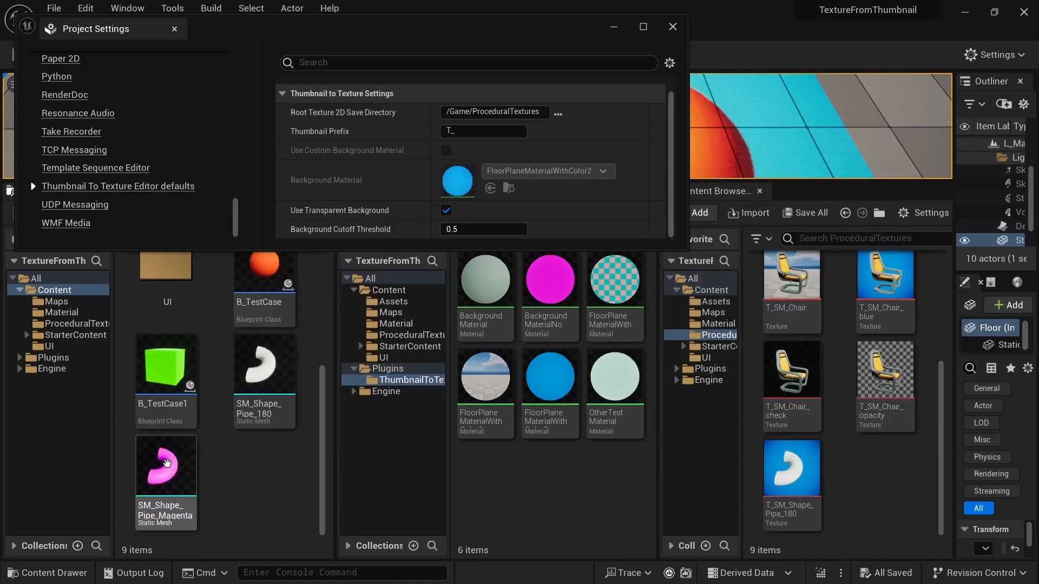
left_click(237, 427)
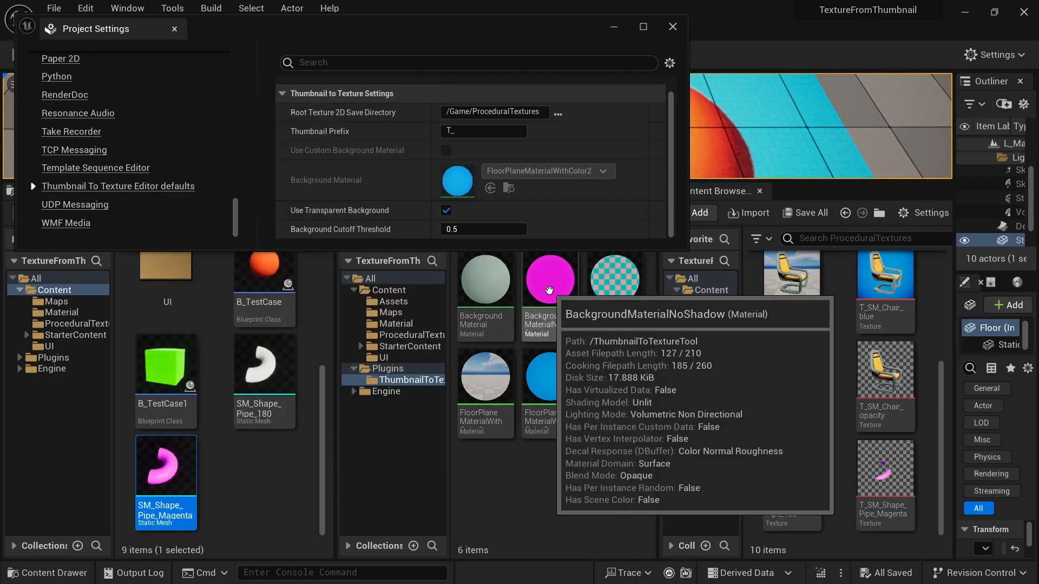
- Open the BackgroundMaterialNoShadow material, set its Color parameter to white (1, 1, 1), and apply and save the change
double_click(550, 290)
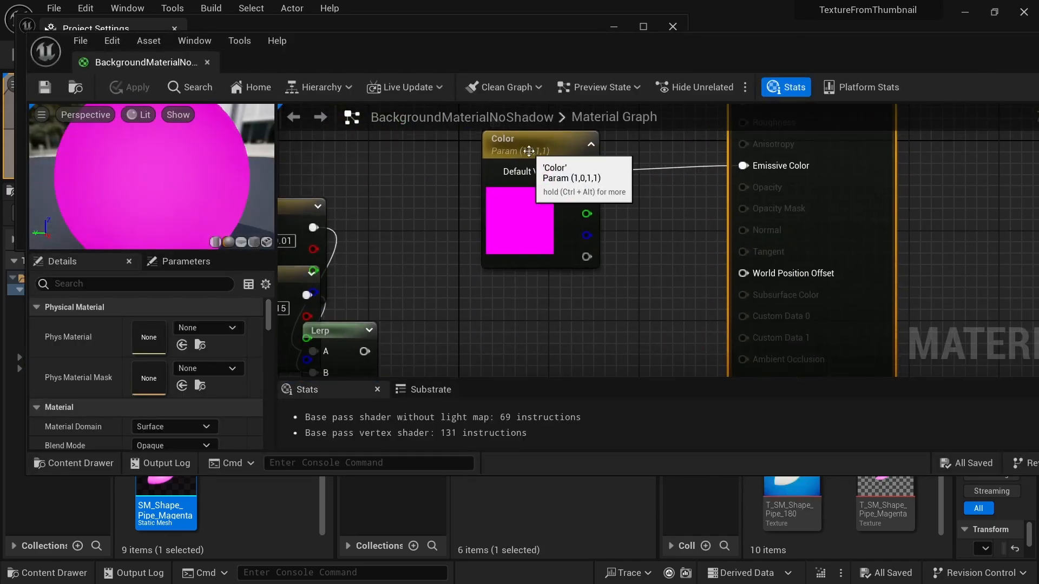
left_click(547, 144)
left_click(157, 364)
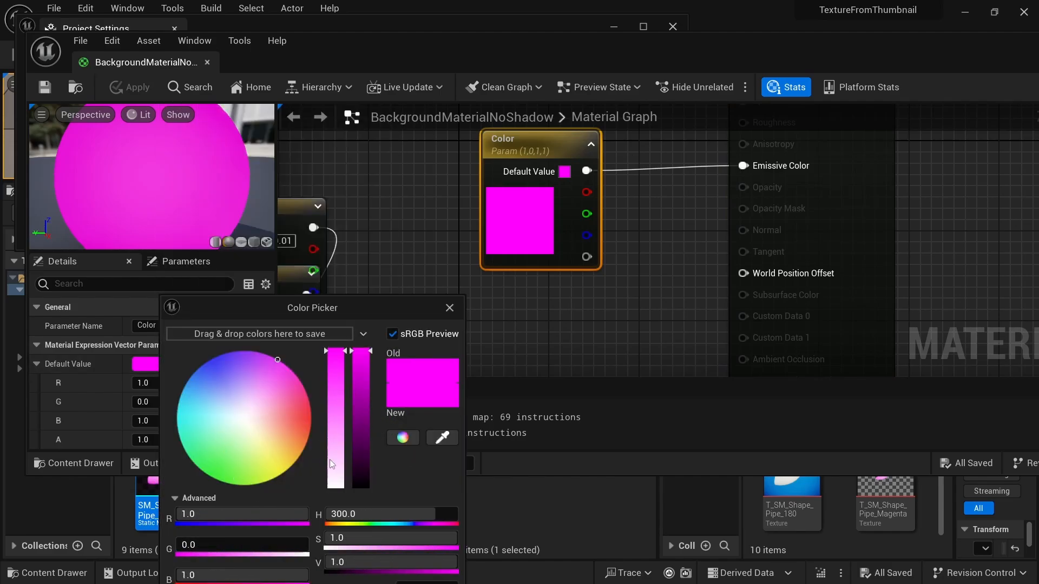
left_click_drag(337, 432, 337, 487)
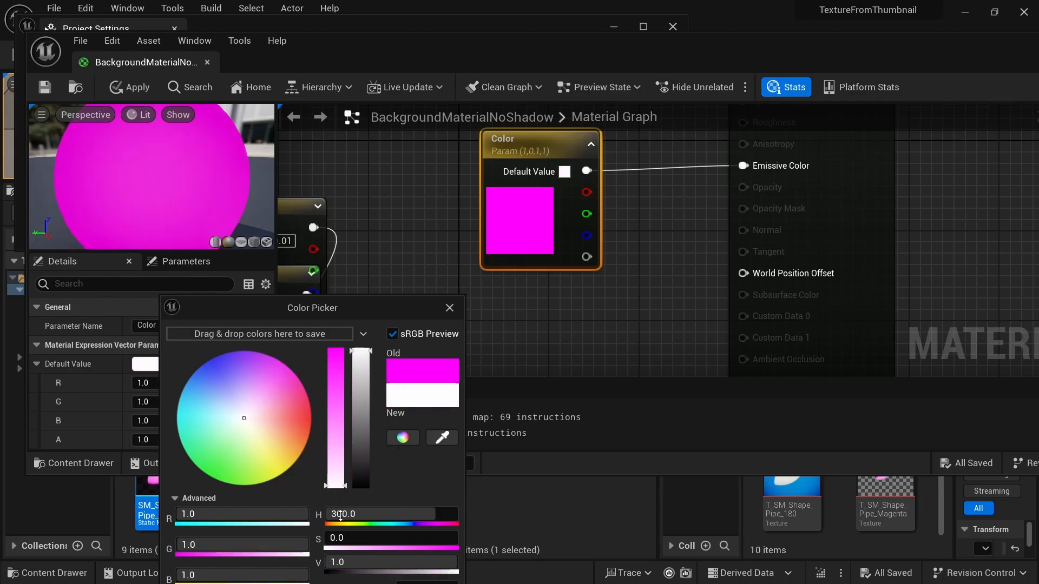
left_click_drag(393, 319, 547, 133)
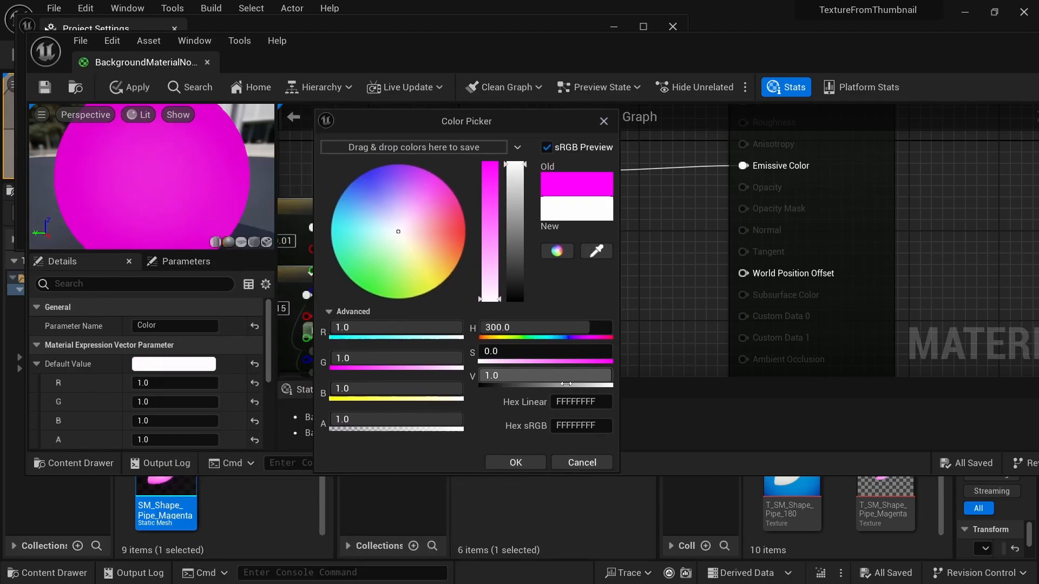
left_click(521, 463)
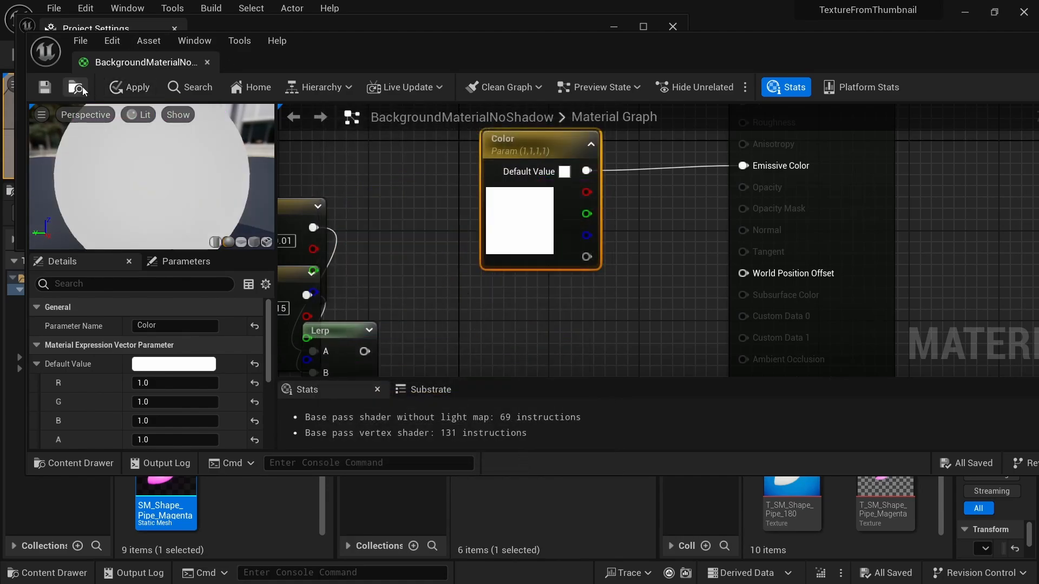
left_click(132, 87)
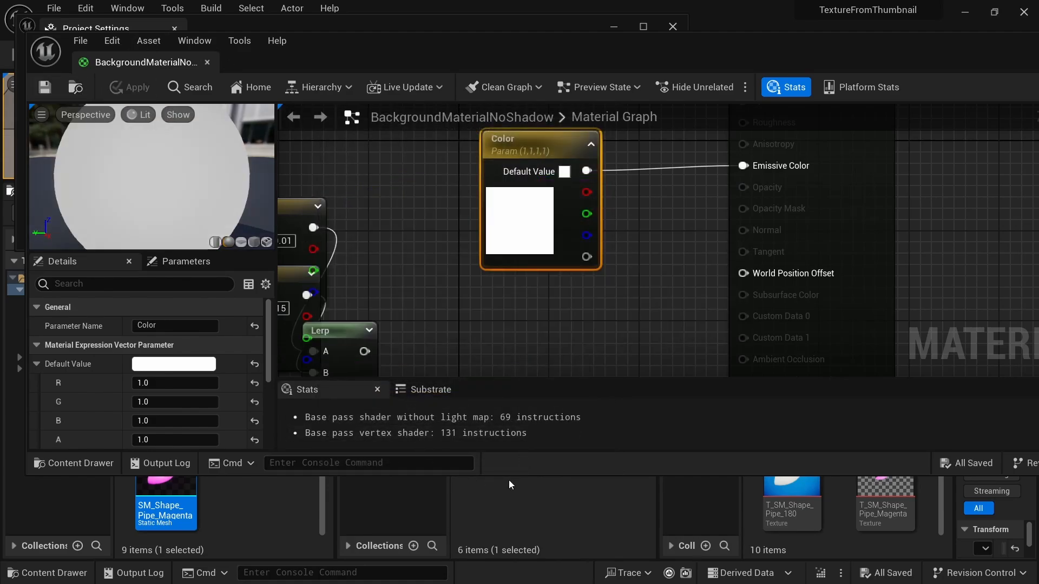
- Export the SM_Shape_Pipe_Magenta thumbnail to a texture again using the white background material
left_click_drag(508, 476, 509, 269)
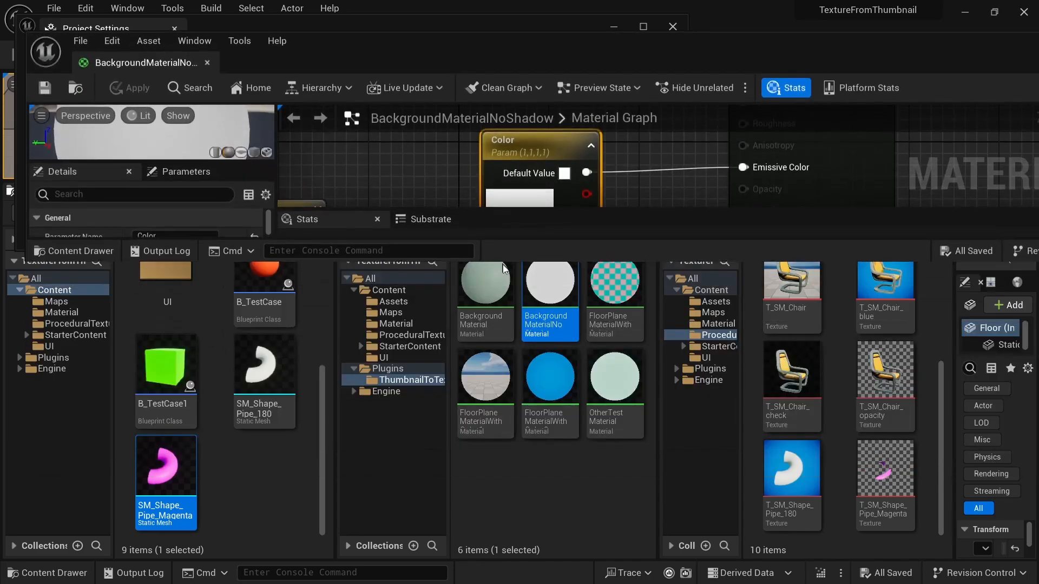
right_click(174, 470)
left_click(246, 310)
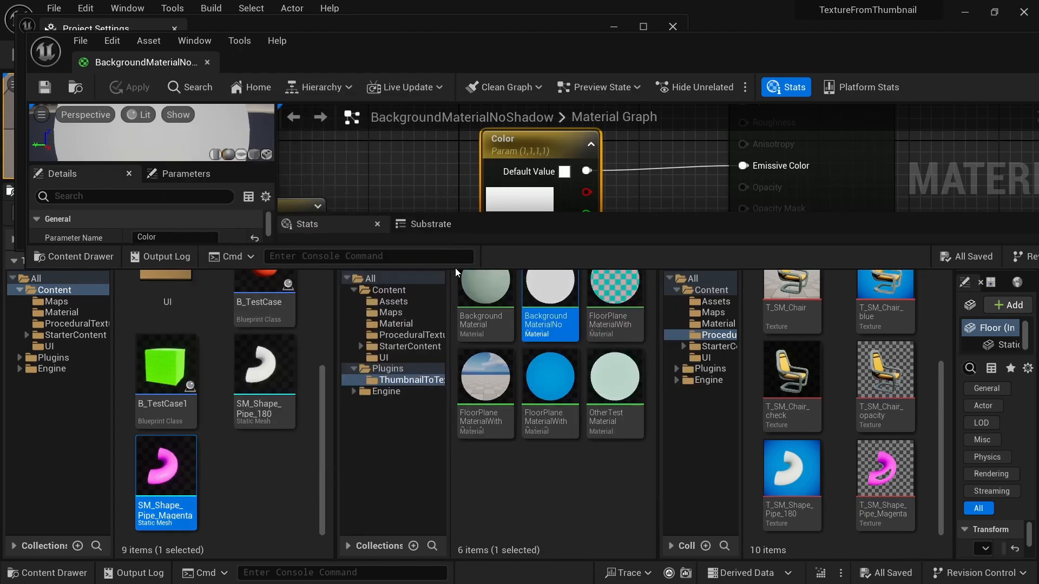
- Arrange the material editor beside the project settings and examine the Background Cutoff Threshold setting
left_click_drag(455, 269, 459, 476)
left_click(433, 233)
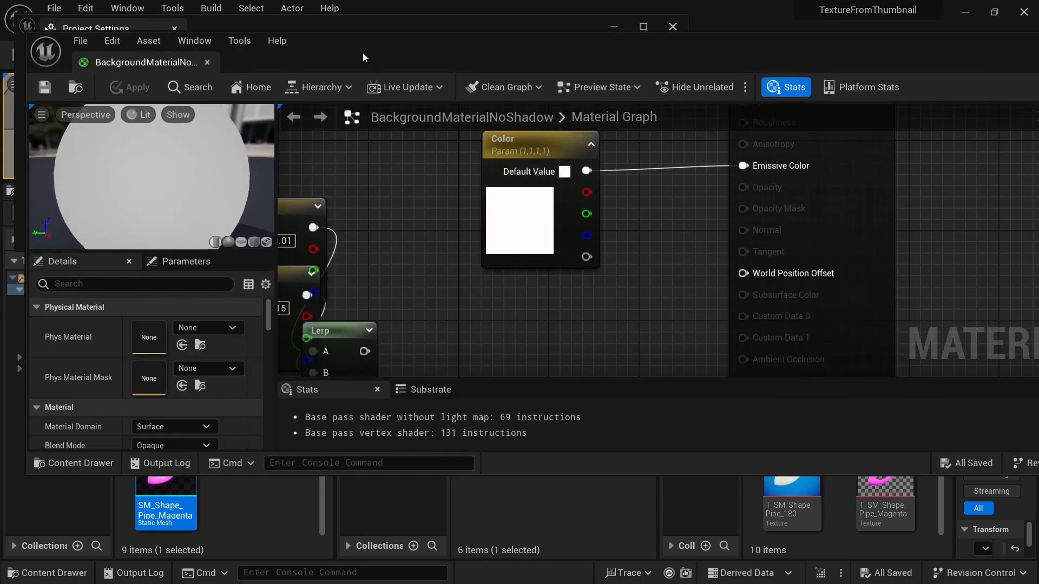
left_click_drag(363, 57, 360, 314)
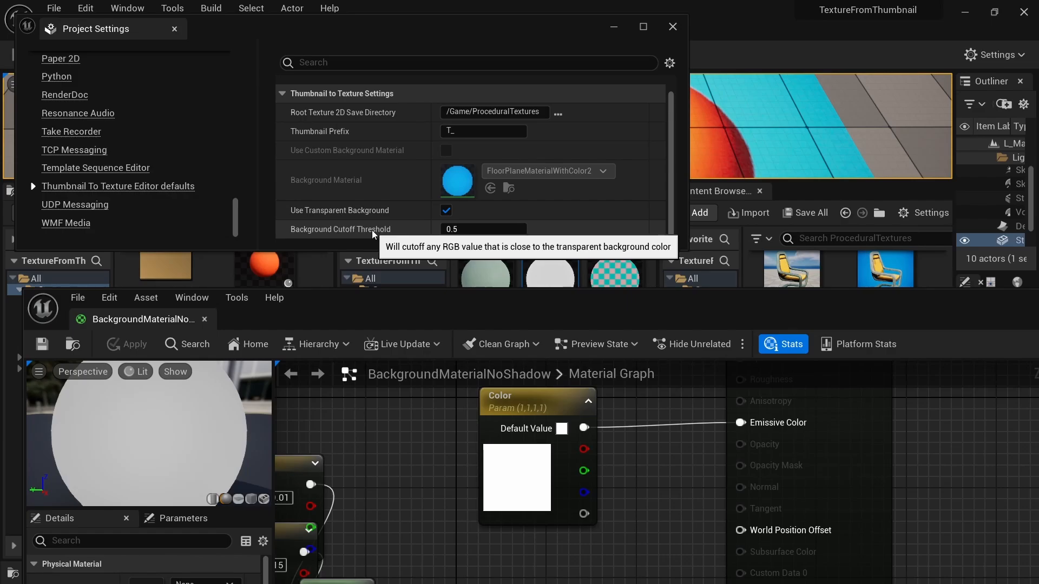
left_click_drag(342, 314, 354, 282)
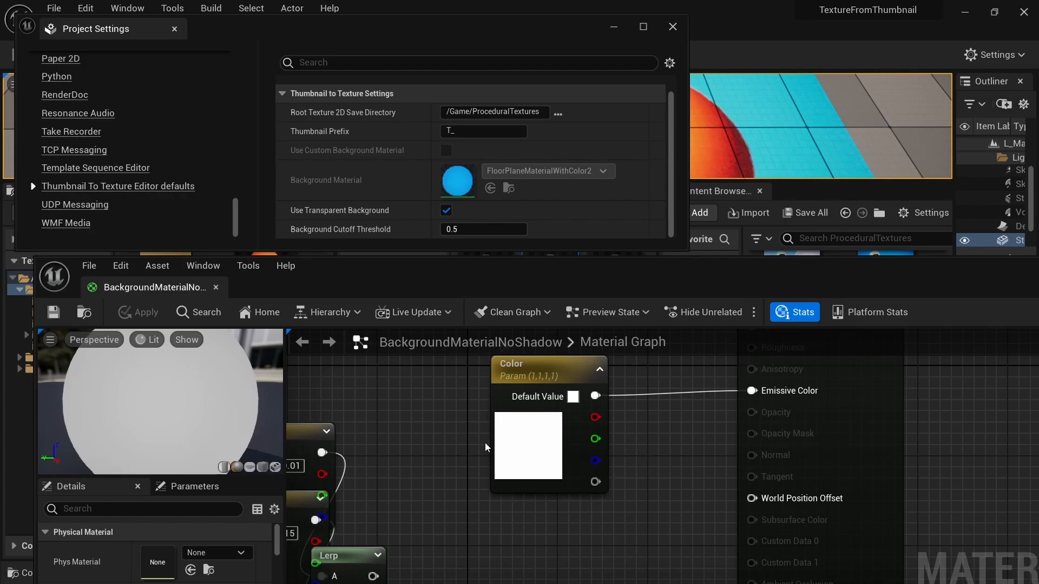
left_click_drag(449, 32, 460, 32)
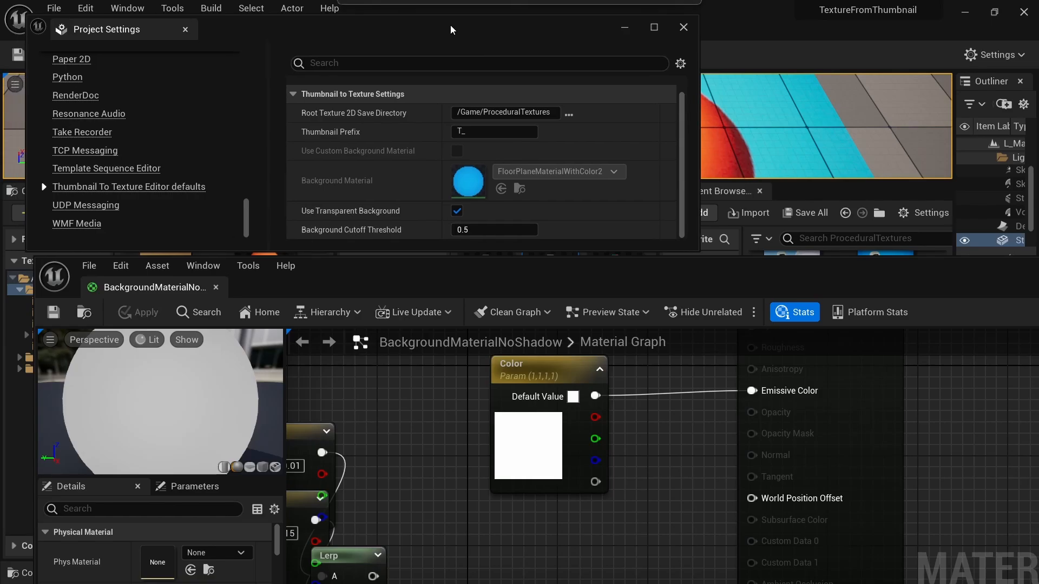
left_click_drag(451, 252, 434, 264)
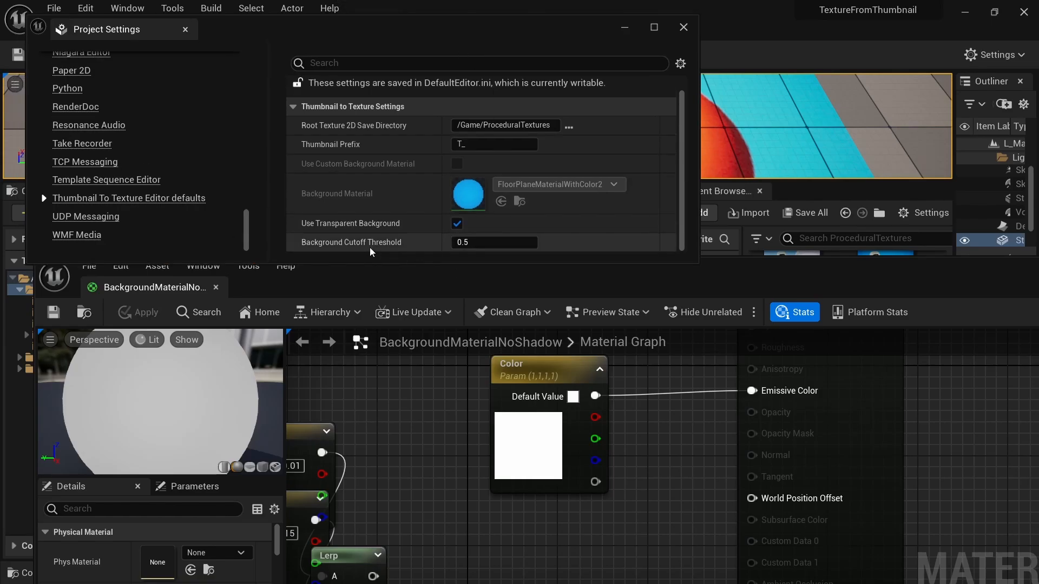
mouse_move(401, 265)
left_mouse_down()
mouse_move(403, 275)
mouse_move(407, 254)
left_mouse_up()
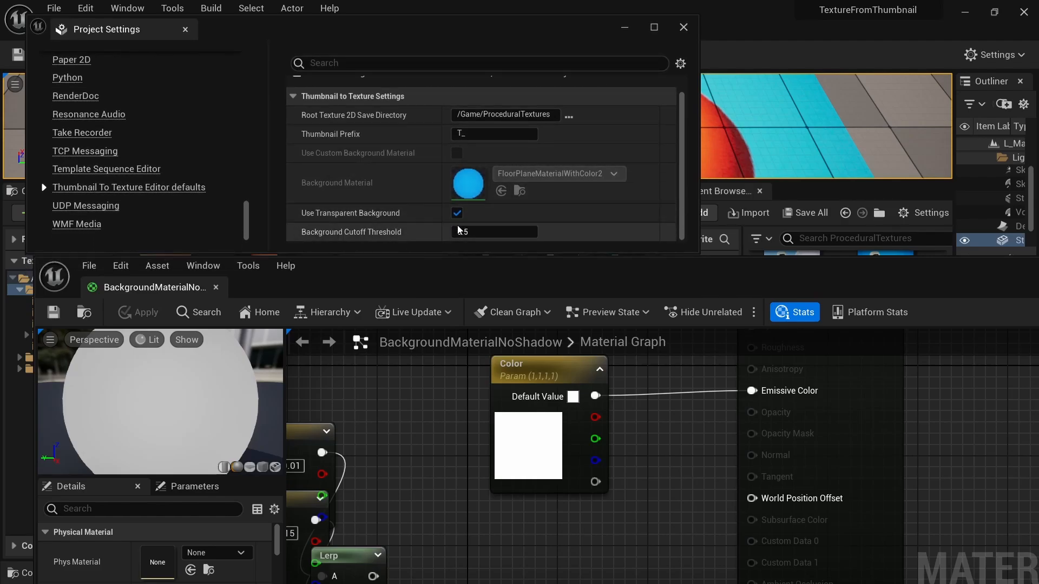
- Set the Color parameter of BackgroundMaterialNoShadow to green (R 0.0, G 1.0, B 0.060357), and apply and save the material
left_click_drag(380, 294, 381, 197)
left_click(517, 340)
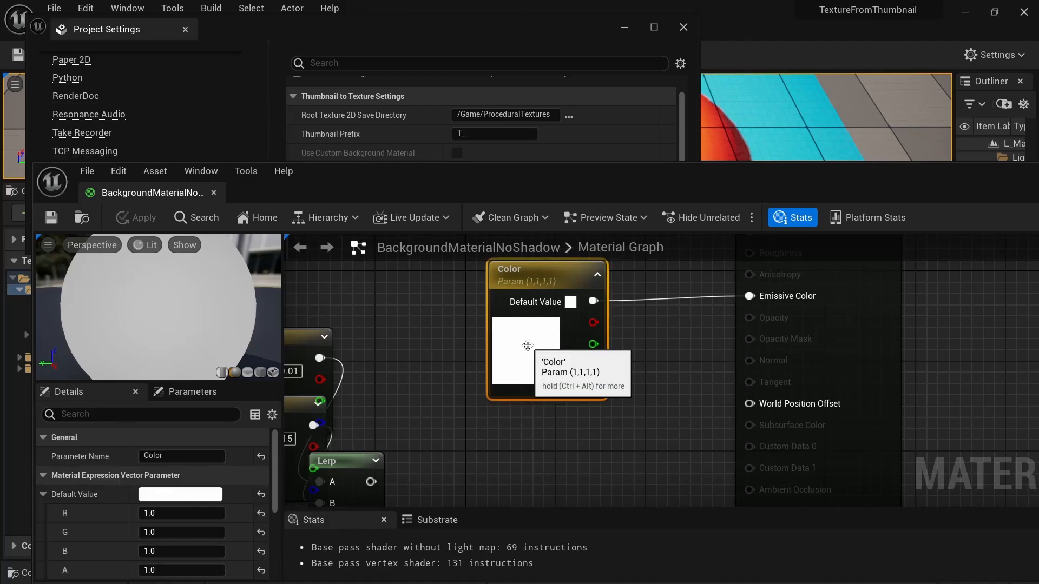
left_click_drag(471, 184, 472, 81)
left_click(184, 391)
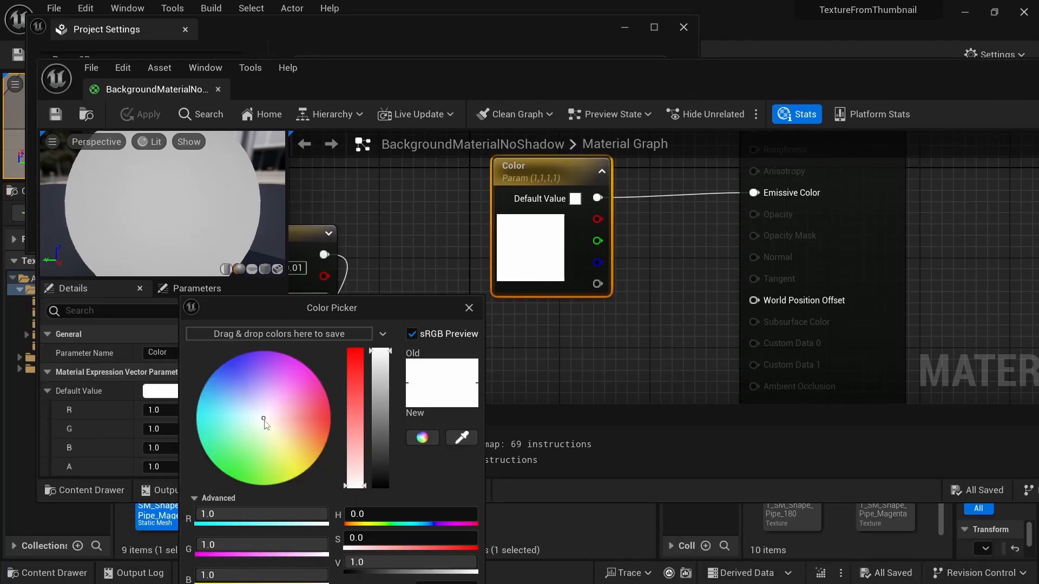
left_click(226, 475)
left_click_drag(386, 307, 395, 192)
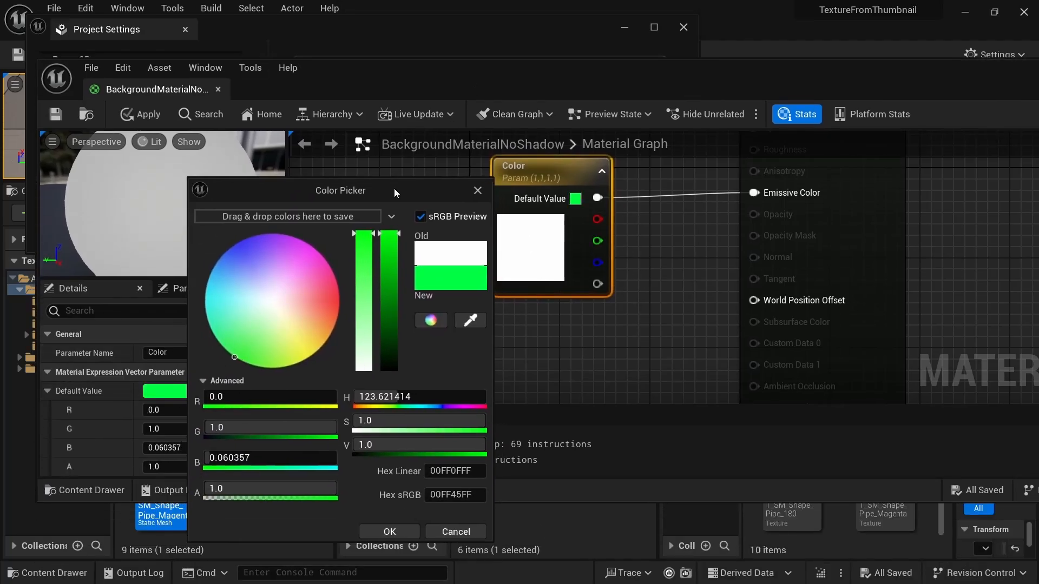
left_click(395, 531)
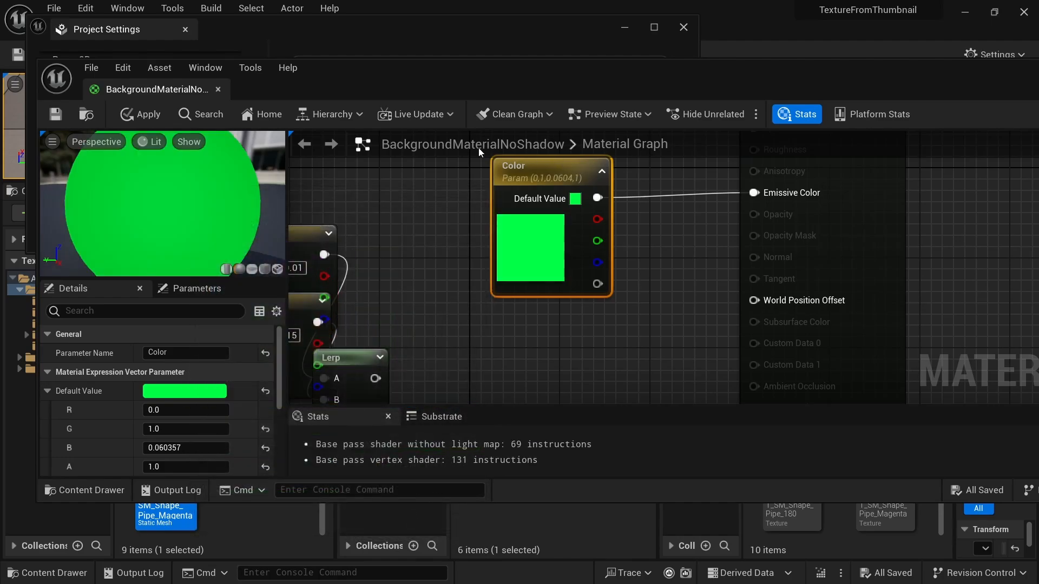
left_click(135, 115)
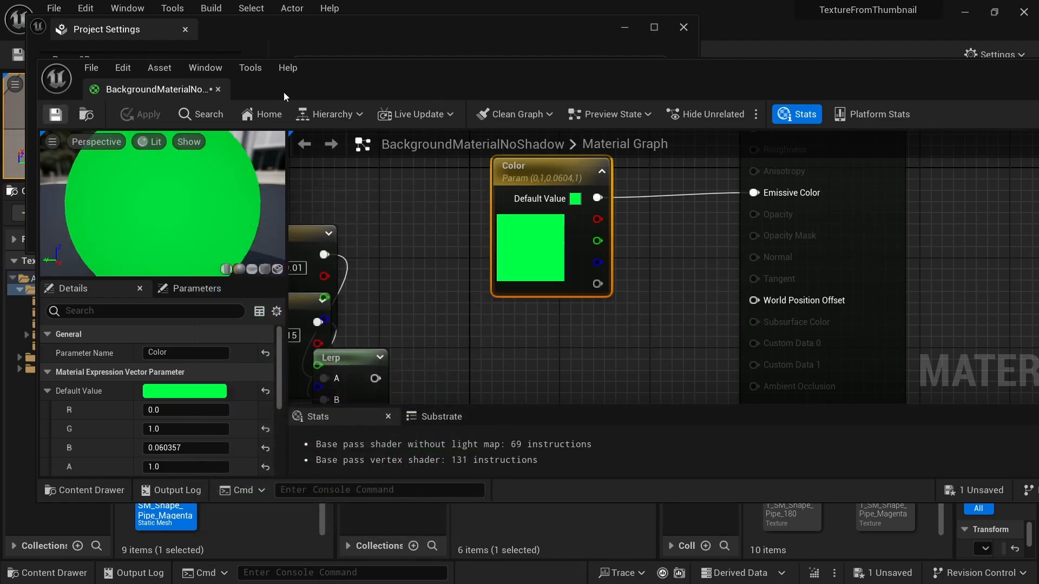
- Export the SM_Shape_Pipe_Magenta thumbnail to a texture with the green background material
left_click_drag(438, 77, 400, 22)
right_click(173, 478)
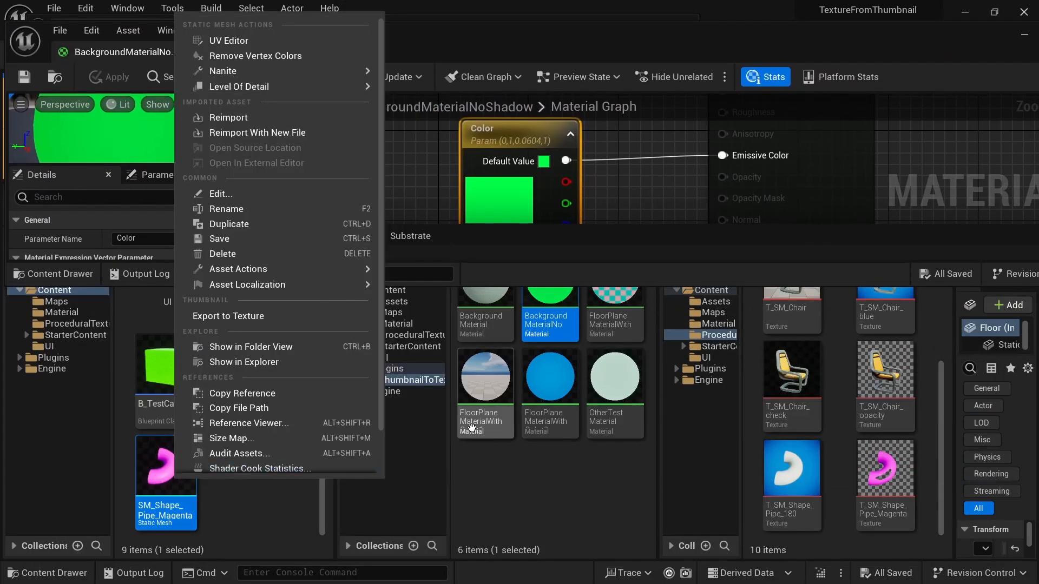
left_click(246, 316)
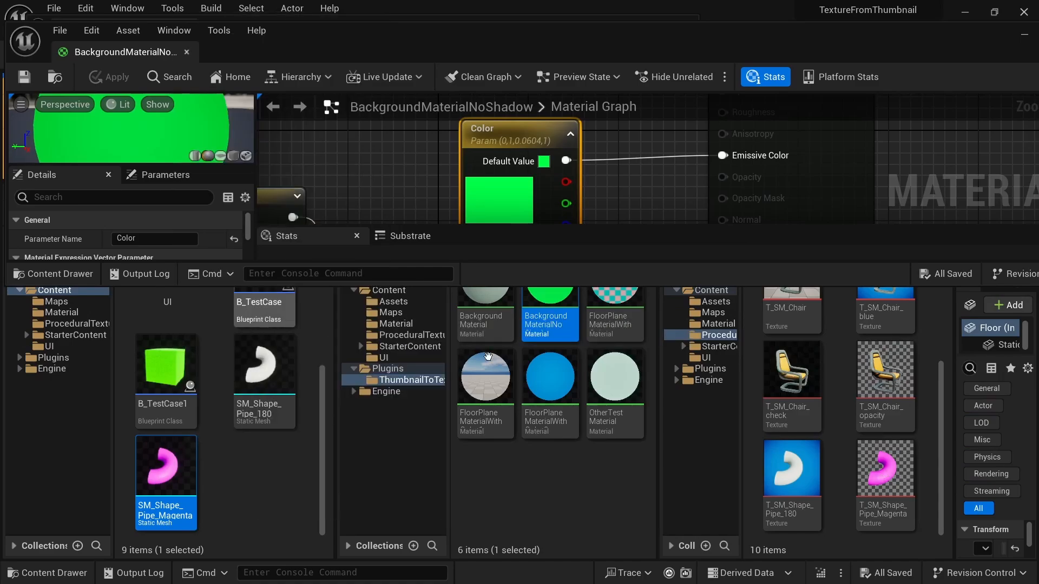
- Open the T_SM_Shape_Pipe_Magenta texture and inspect its edges alongside the Background Cutoff Threshold setting
double_click(885, 471)
scroll(275, 168, "up", 7)
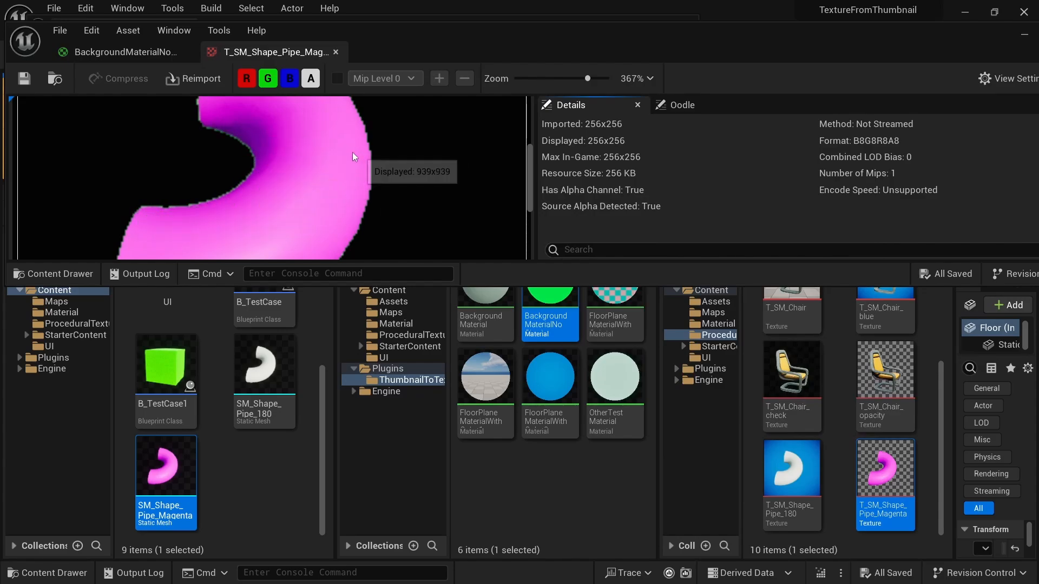
scroll(354, 167, "down", 5)
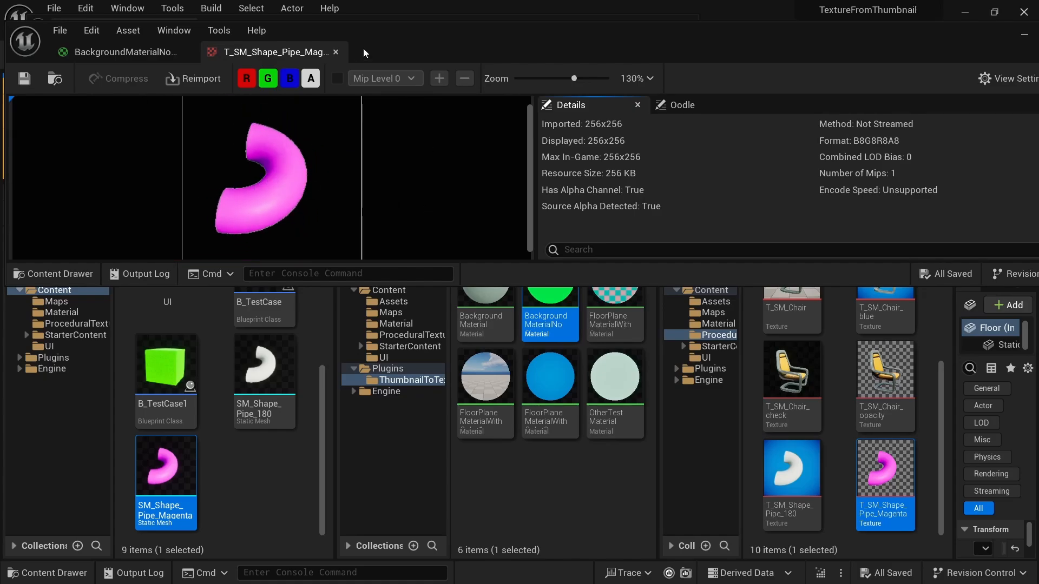
left_click_drag(363, 48, 378, 276)
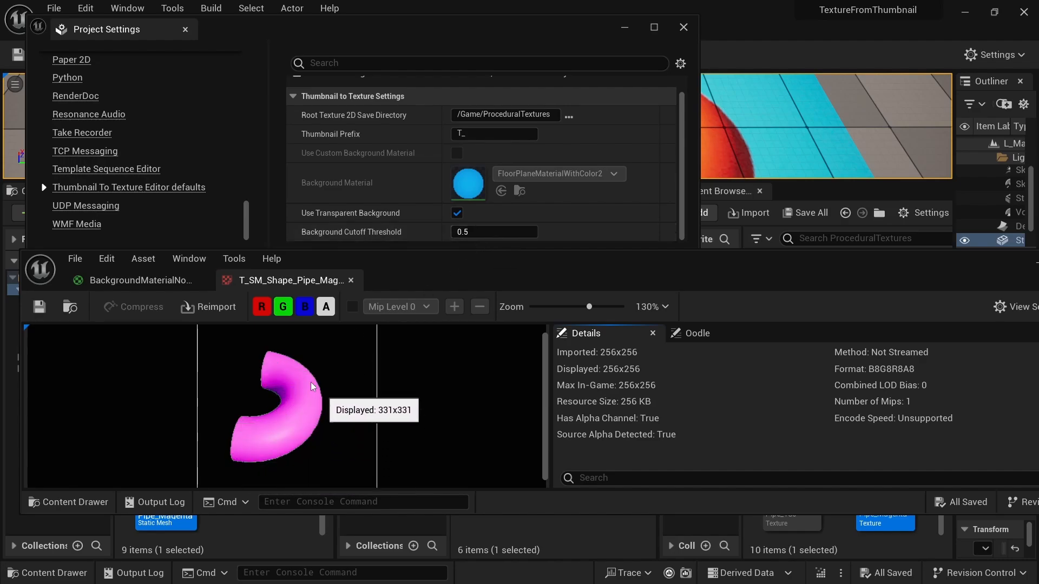
left_click_drag(442, 270, 433, 89)
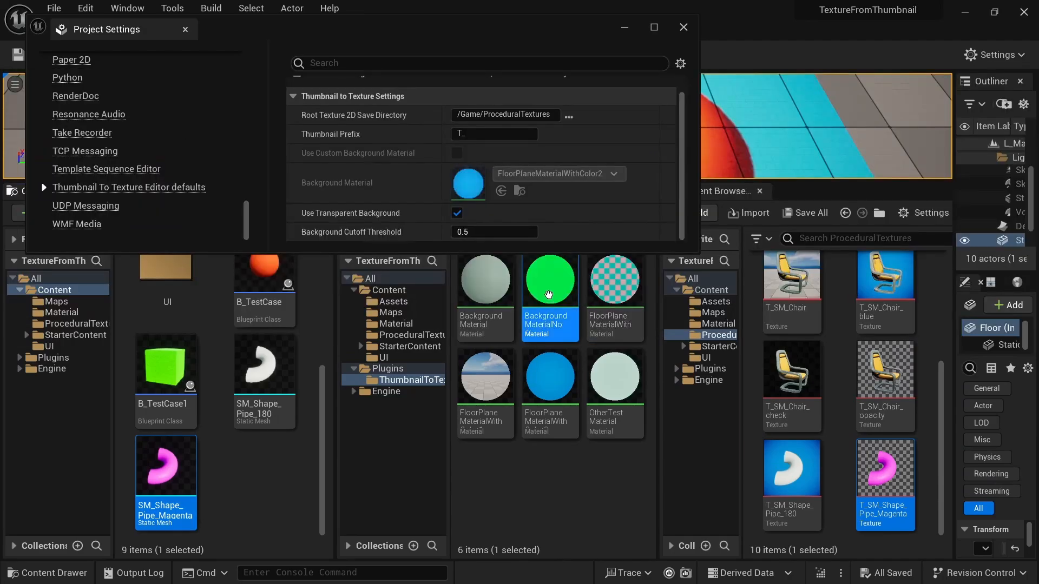
- Open the BackgroundMaterialNoShadow material and bring its Color parameter's default value settings into view
double_click(545, 295)
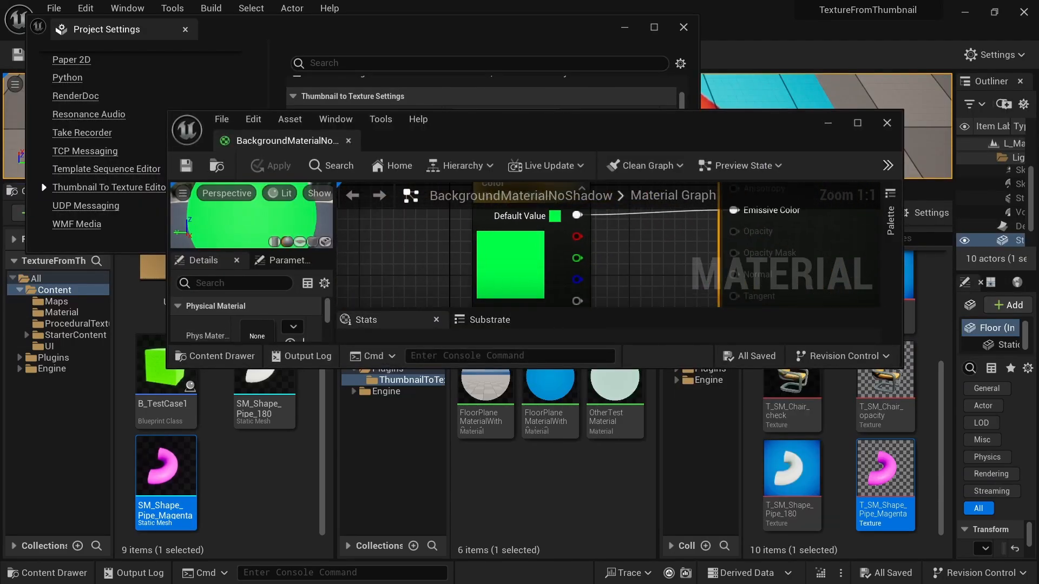
left_click(509, 271)
left_click_drag(348, 370, 348, 525)
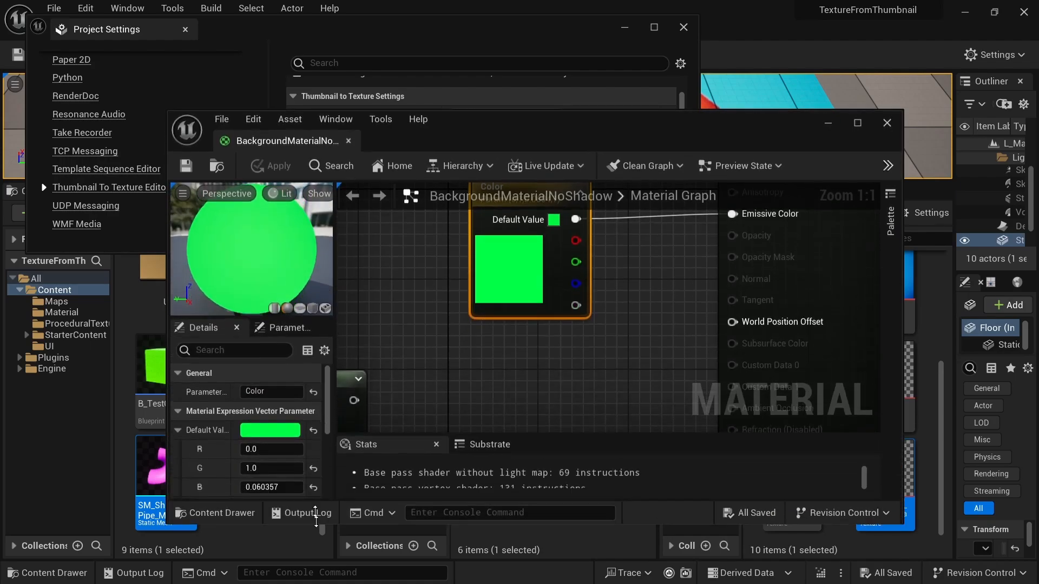
left_click_drag(240, 305, 241, 207)
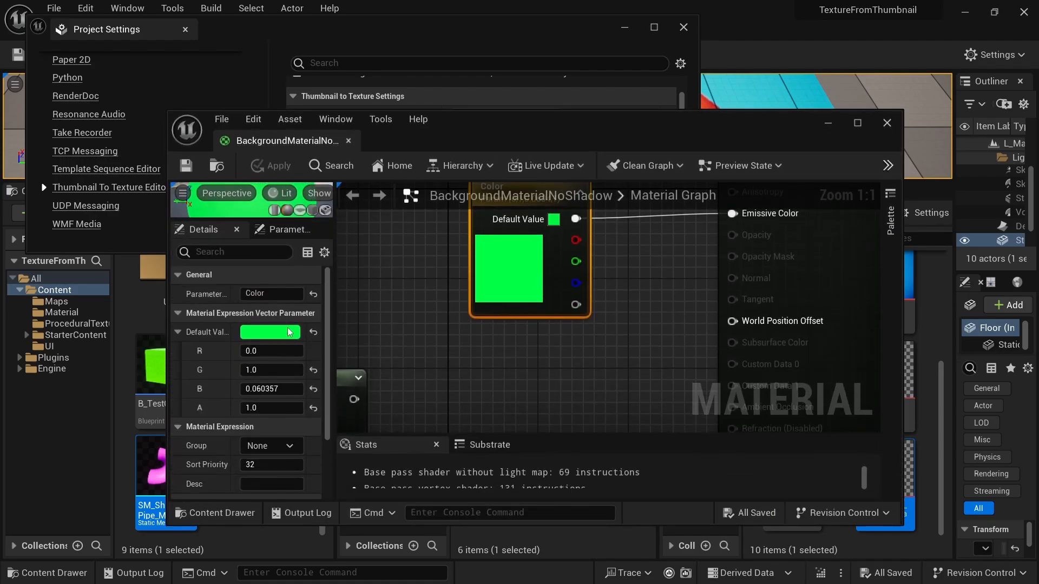
- Set the Color parameter's default value to magenta (R 1, G 0, B 1), apply the material and minimize its editor
left_click(268, 334)
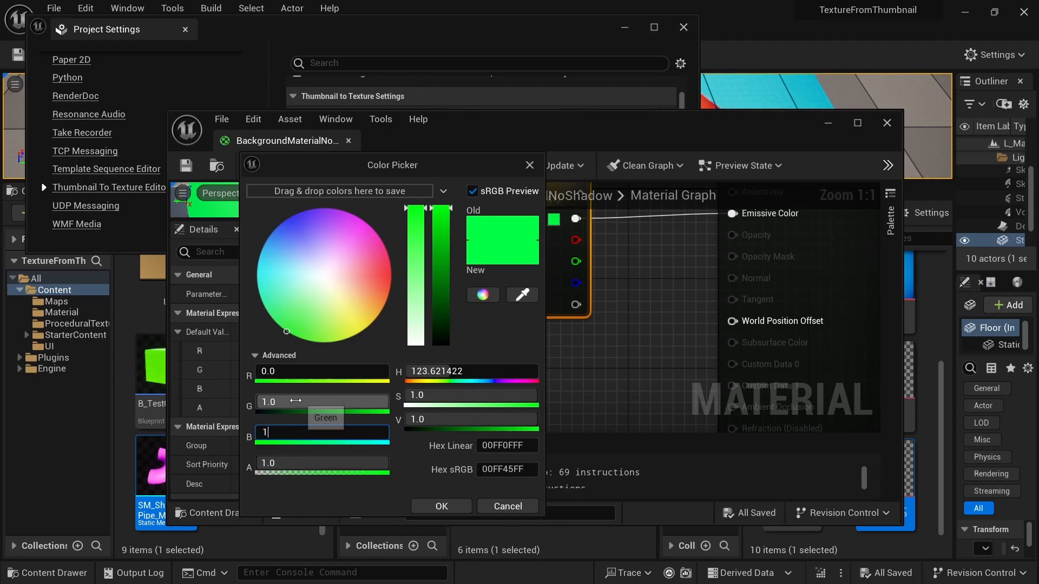
left_click(295, 401)
type("0")
left_click(288, 374)
type("1")
key("Return")
left_click(453, 507)
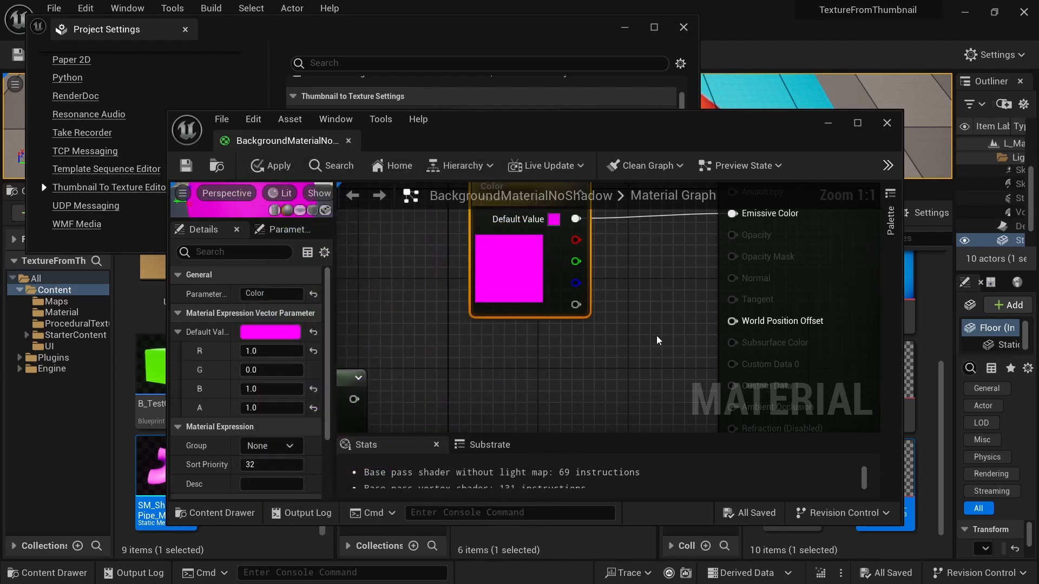
left_click(658, 341)
left_click(259, 166)
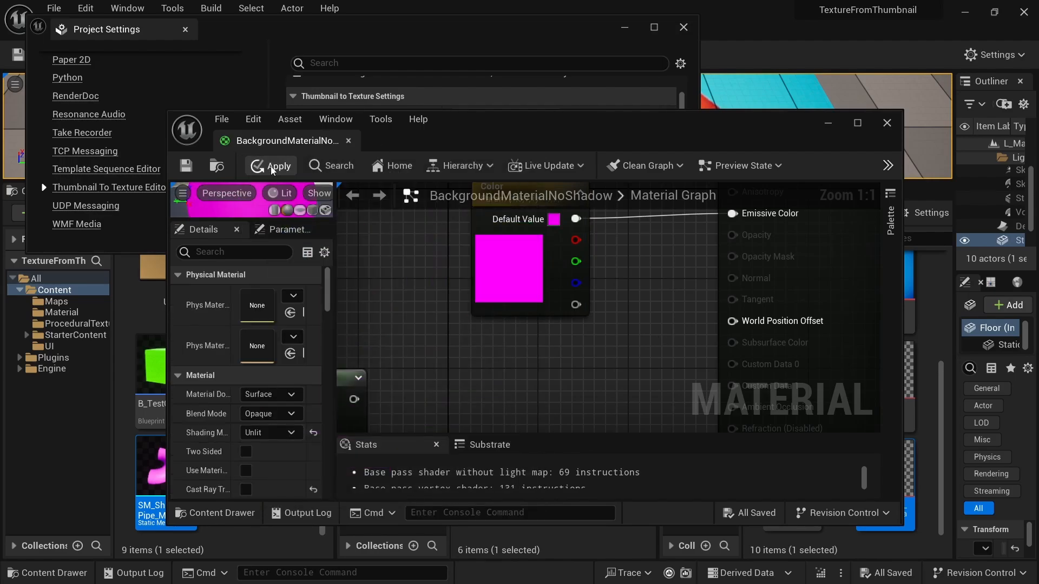
left_click(828, 124)
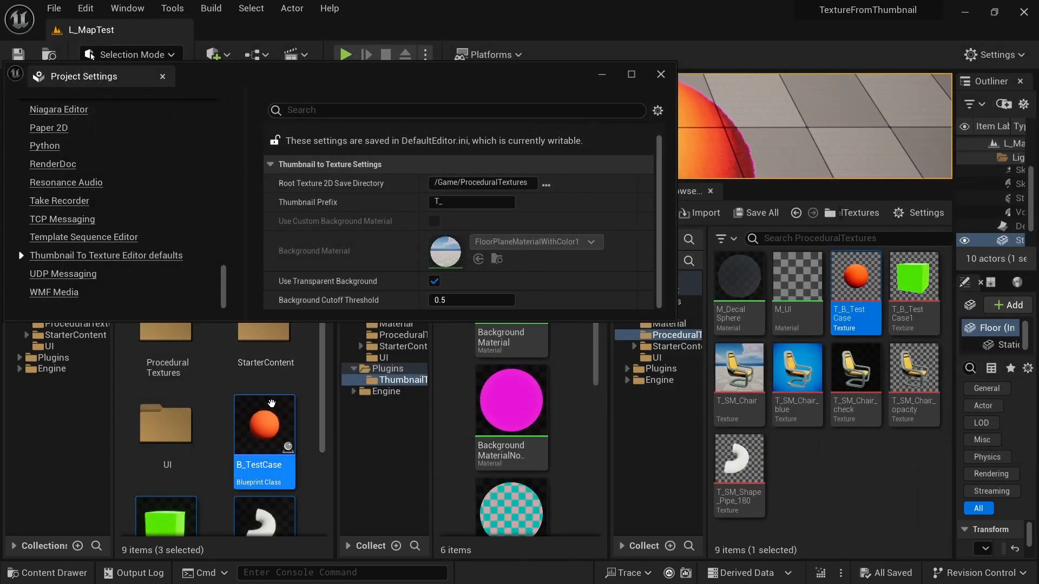
- Disable Use Transparent Background and enable Use Custom Background Material in the Thumbnail to Texture Settings
left_click(301, 410)
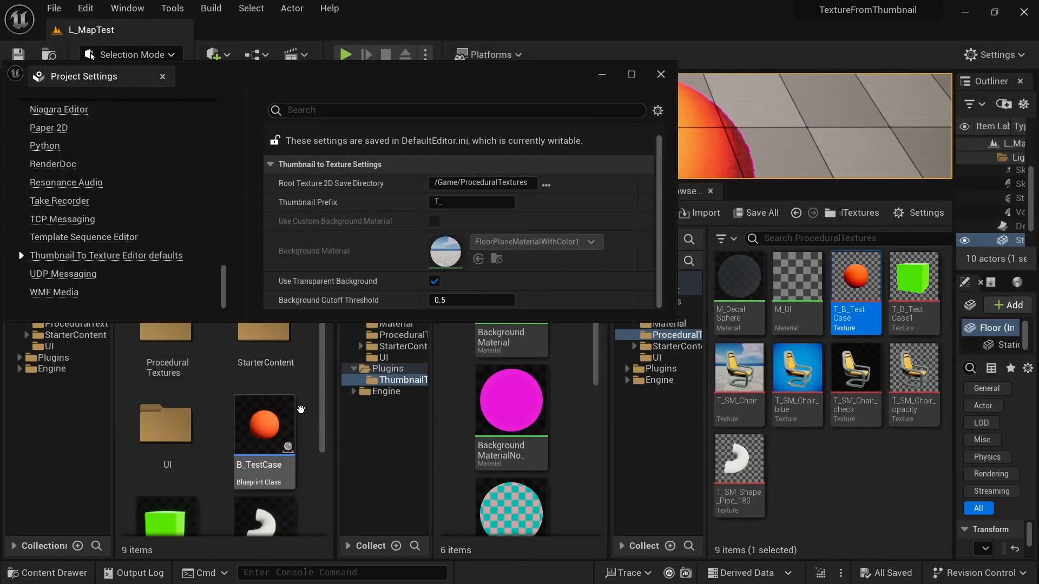
scroll(276, 391, "down", 1)
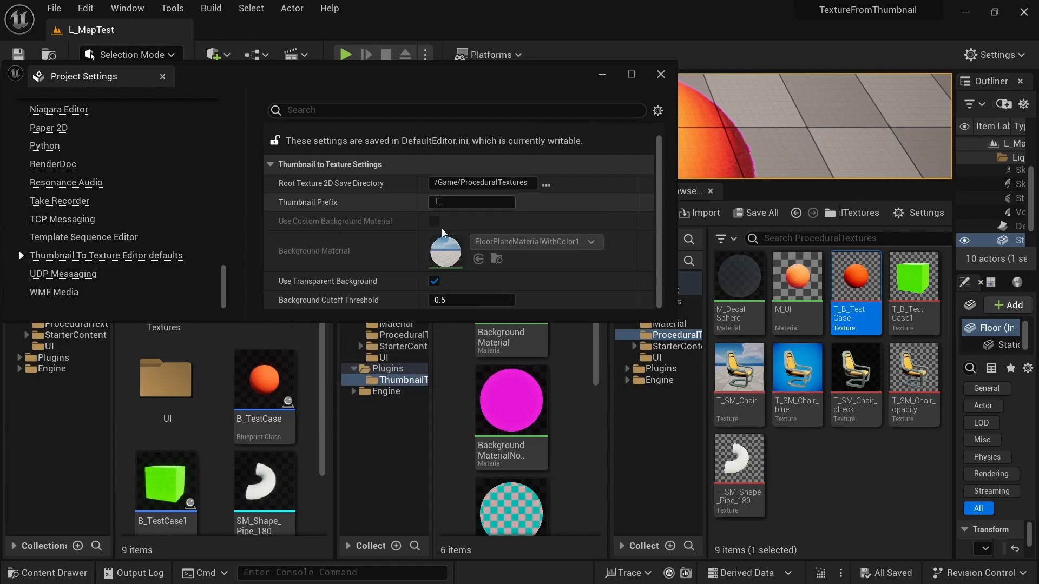
left_click(434, 282)
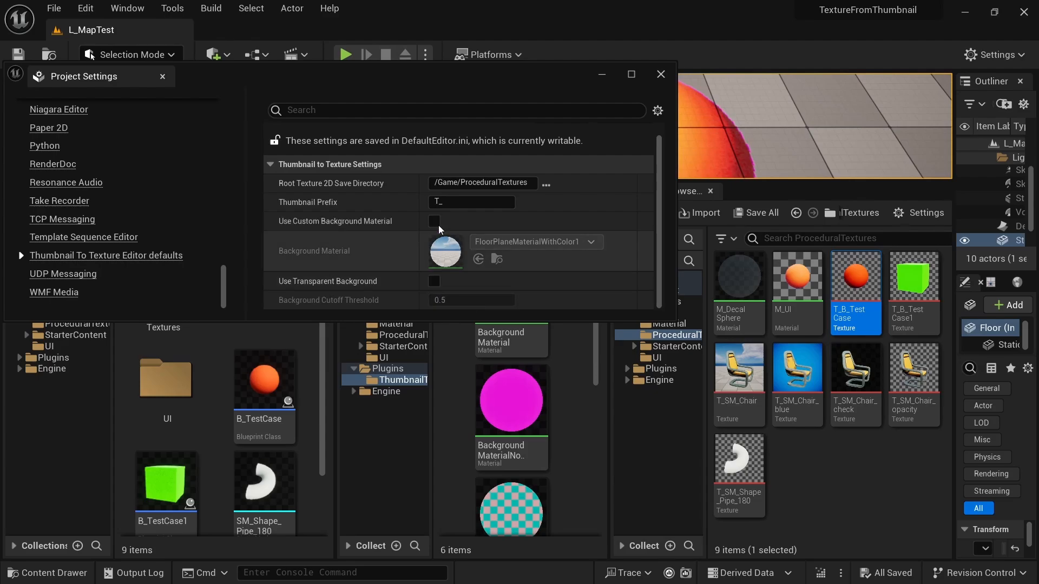
left_click(434, 221)
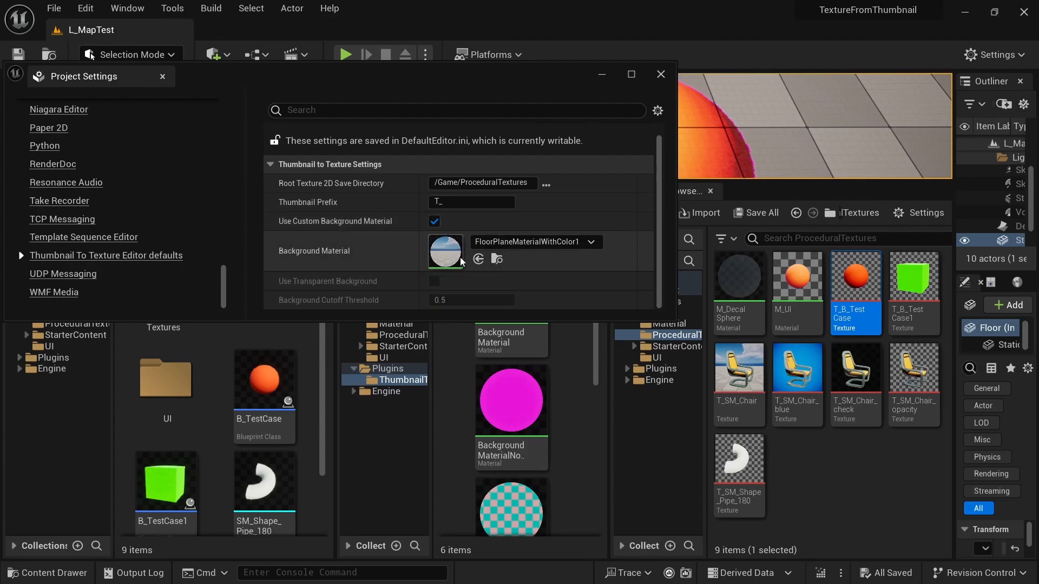
- Browse to the assigned FloorPlaneMaterialWithColor1 asset and rearrange the windows to show all materials in the ThumbnailToTextureTool content folder
left_click_drag(497, 83, 529, 132)
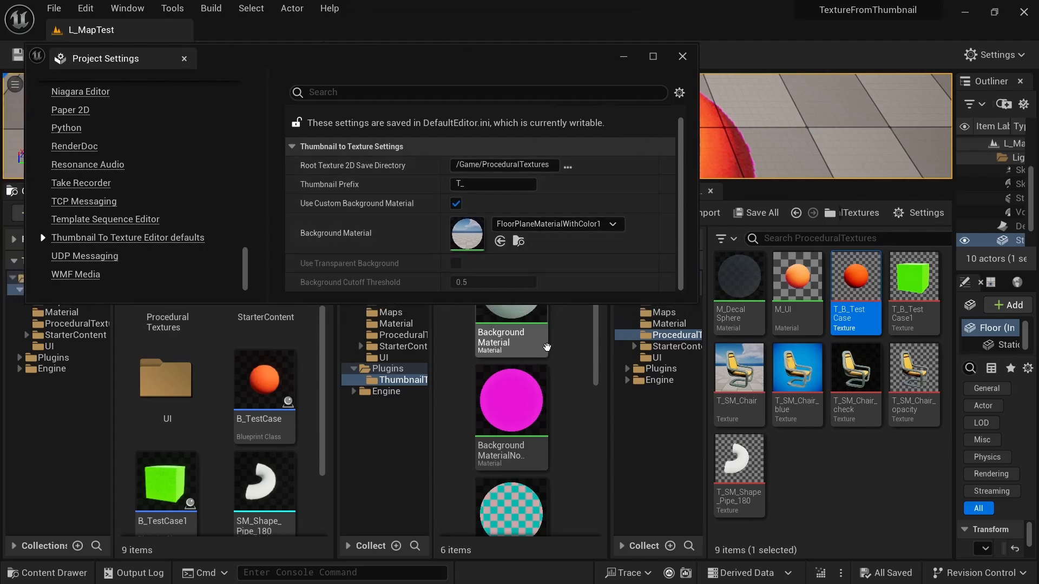
left_click(518, 242)
left_click_drag(565, 303, 565, 272)
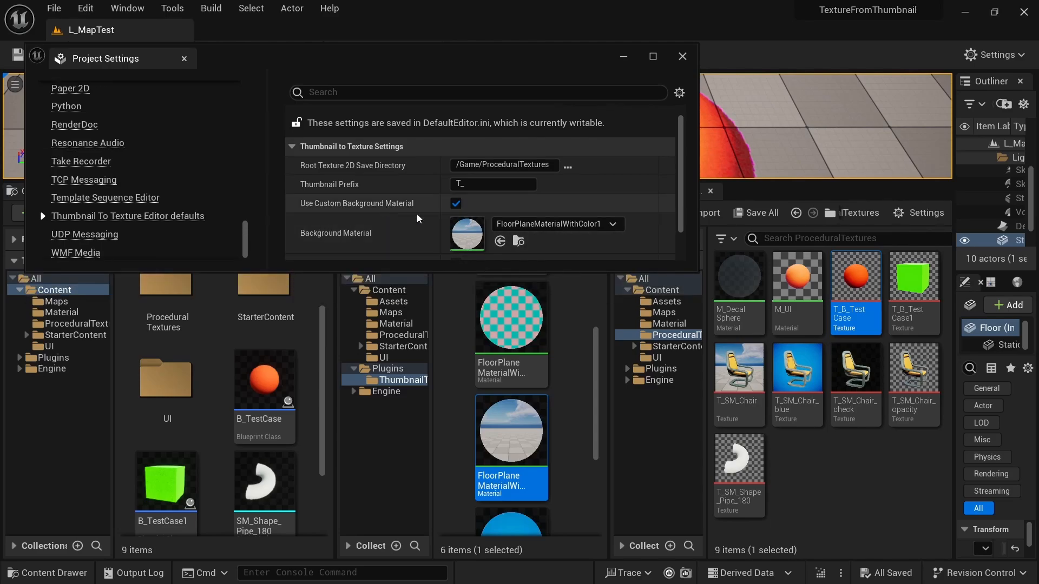
left_click_drag(588, 258, 596, 211)
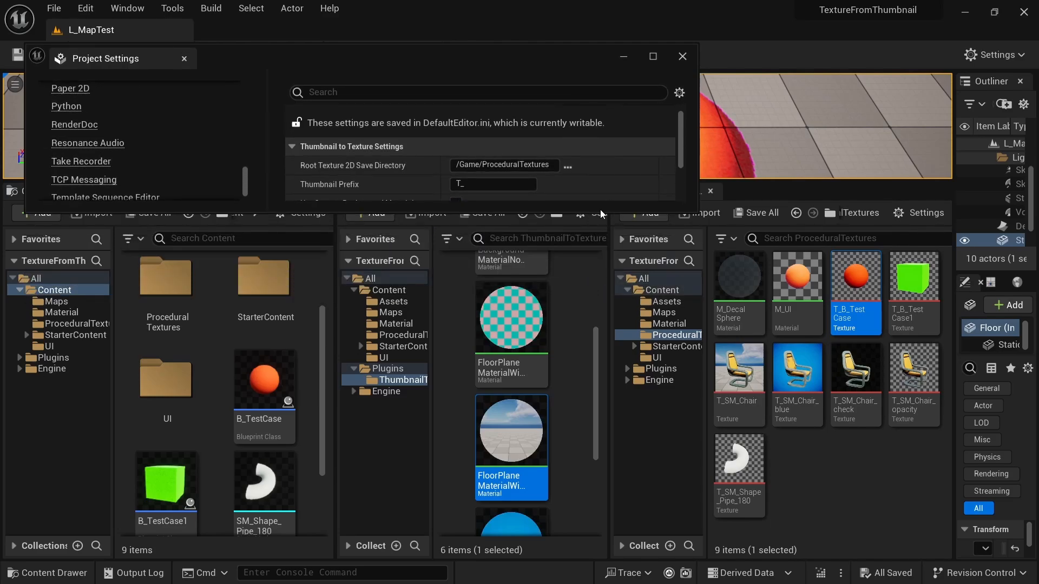
left_click_drag(563, 48, 548, 28)
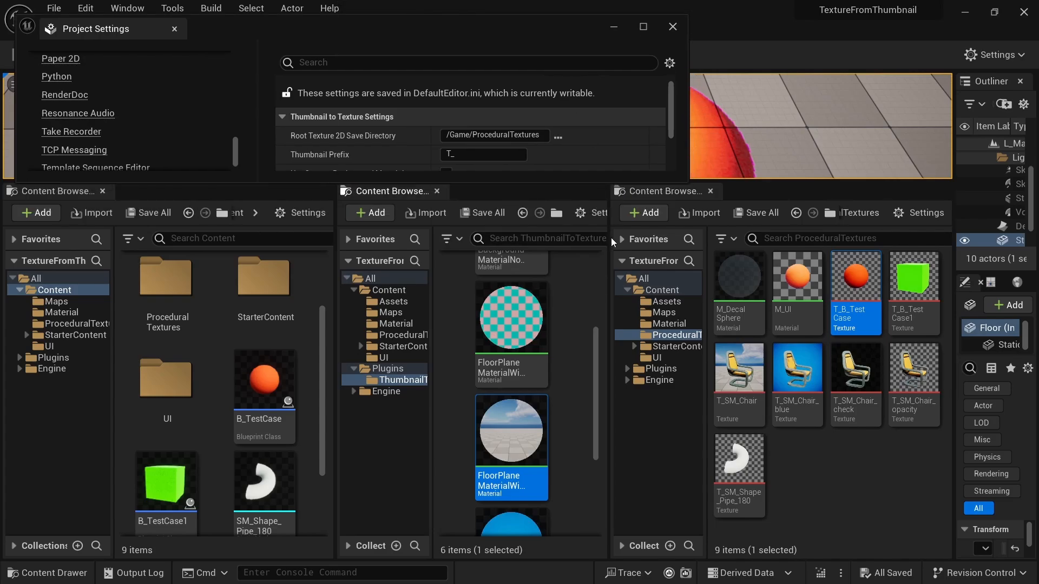
left_click_drag(610, 238, 655, 247)
left_click(391, 378)
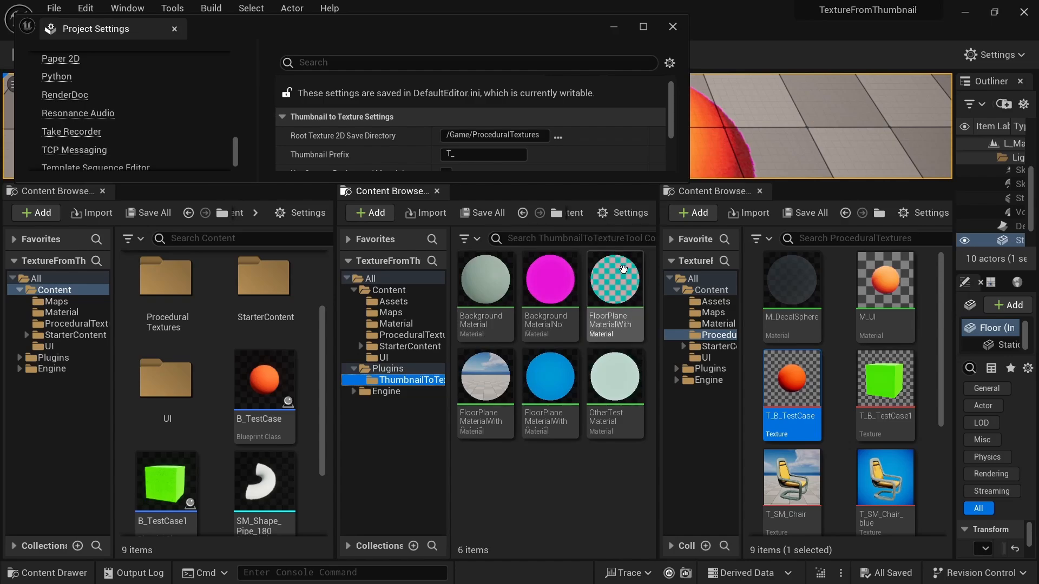
- Check the content browser's display options for engine and plugin content, leaving them as they are
left_click(509, 478)
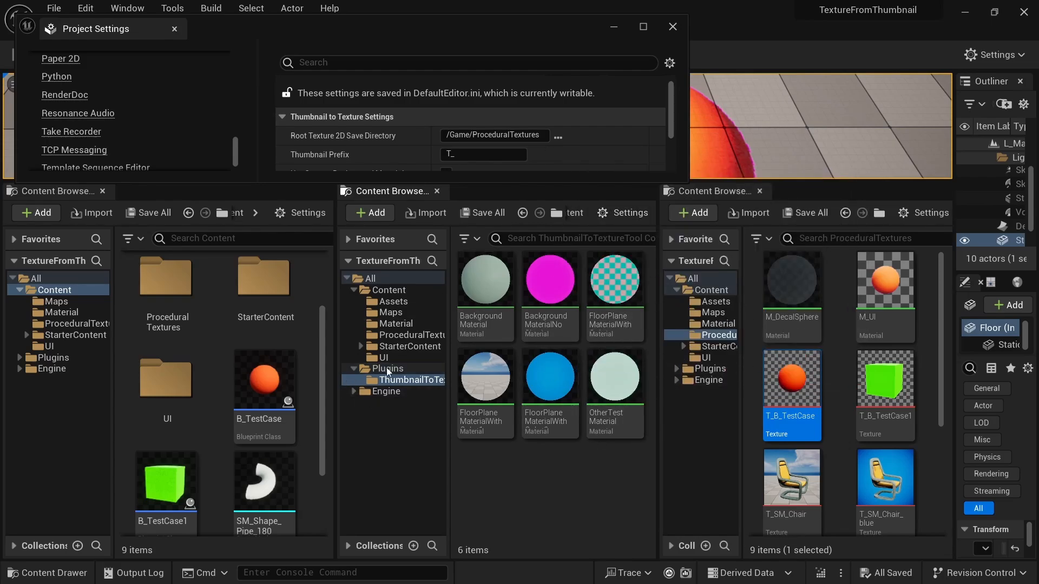
left_click(616, 213)
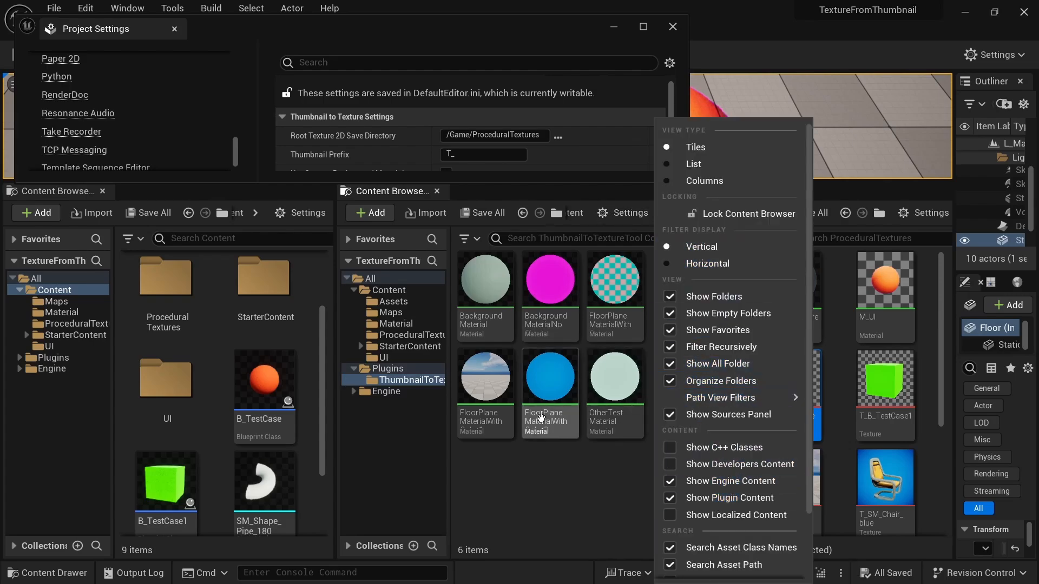
left_click(587, 483)
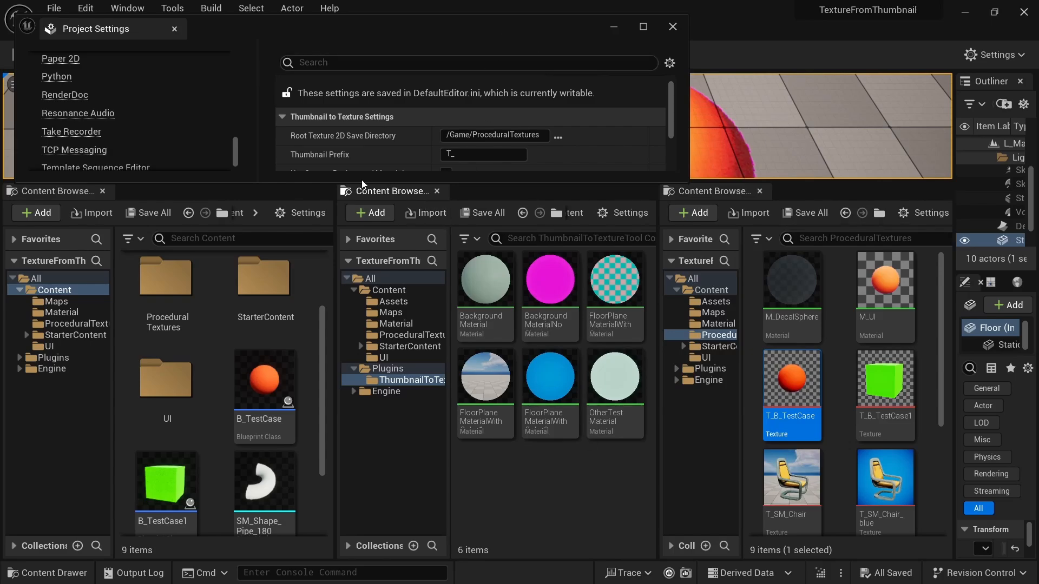
- Enlarge the project settings and assign FloorPlaneMaterialWithColor2 as the Background Material
left_click_drag(359, 180, 359, 249)
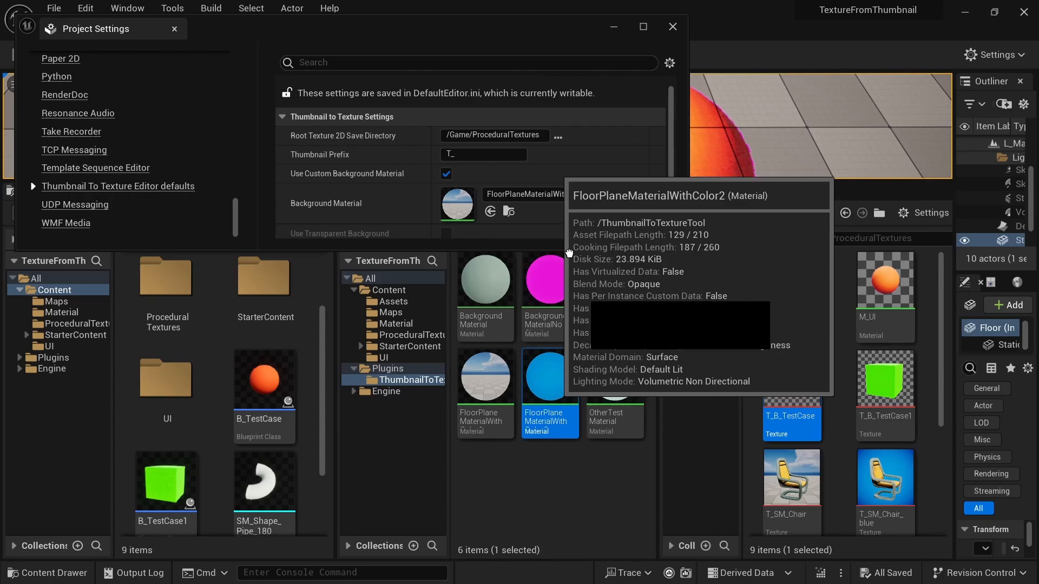
left_click_drag(559, 387, 456, 203)
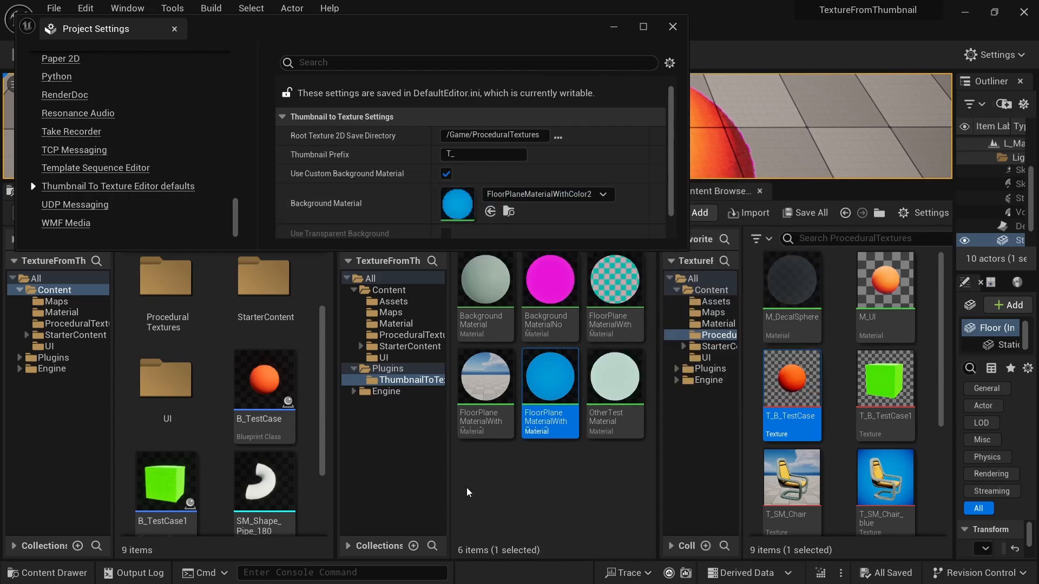
- Export the thumbnails of B_TestCase, B_TestCase1 and SM_Shape_Pipe_180 to textures together
left_click(279, 377)
left_click(166, 482, "ctrl")
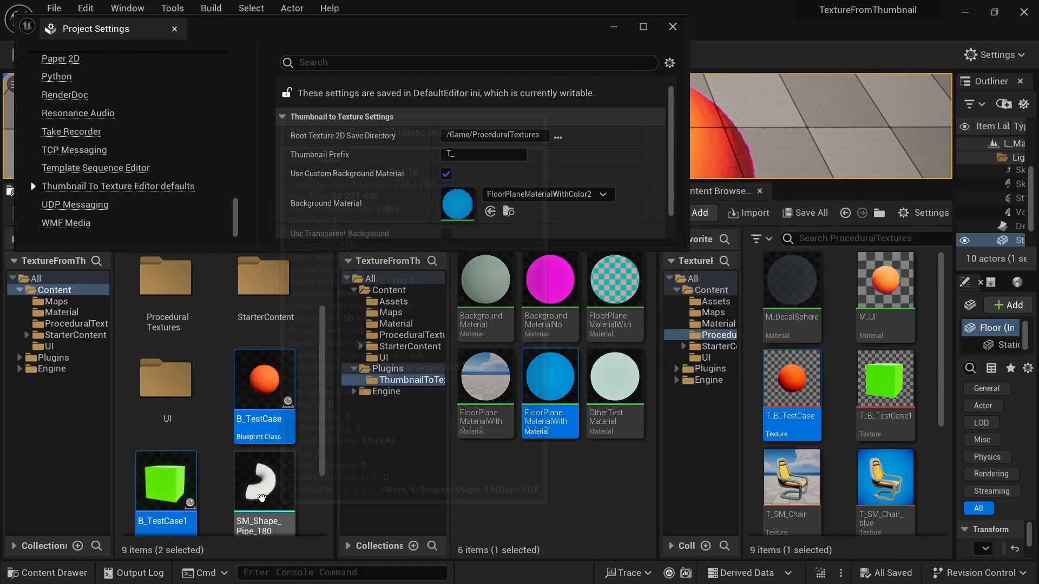
left_click(262, 497, "ctrl")
right_click(277, 384)
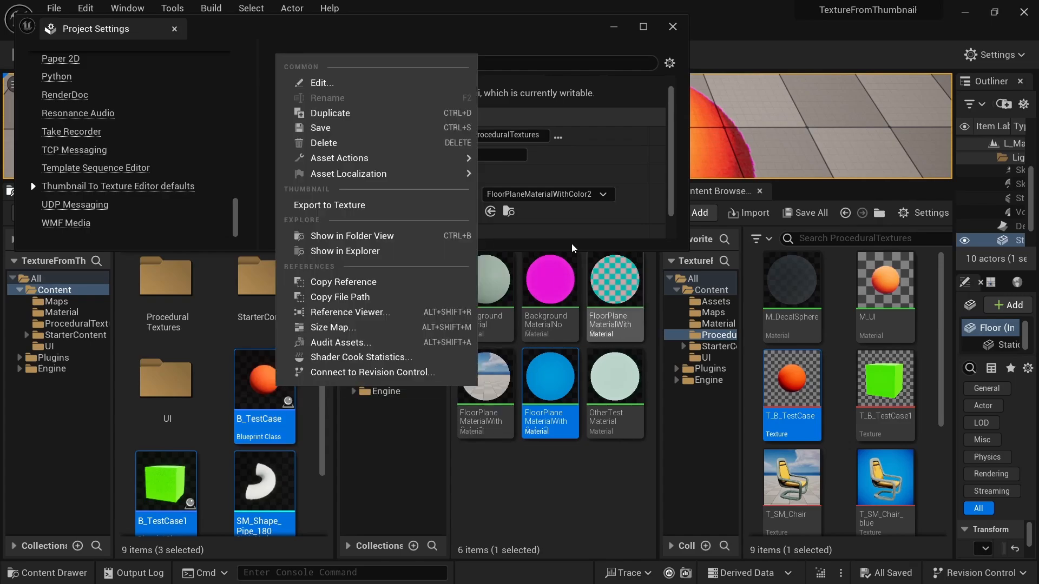
left_click(385, 213)
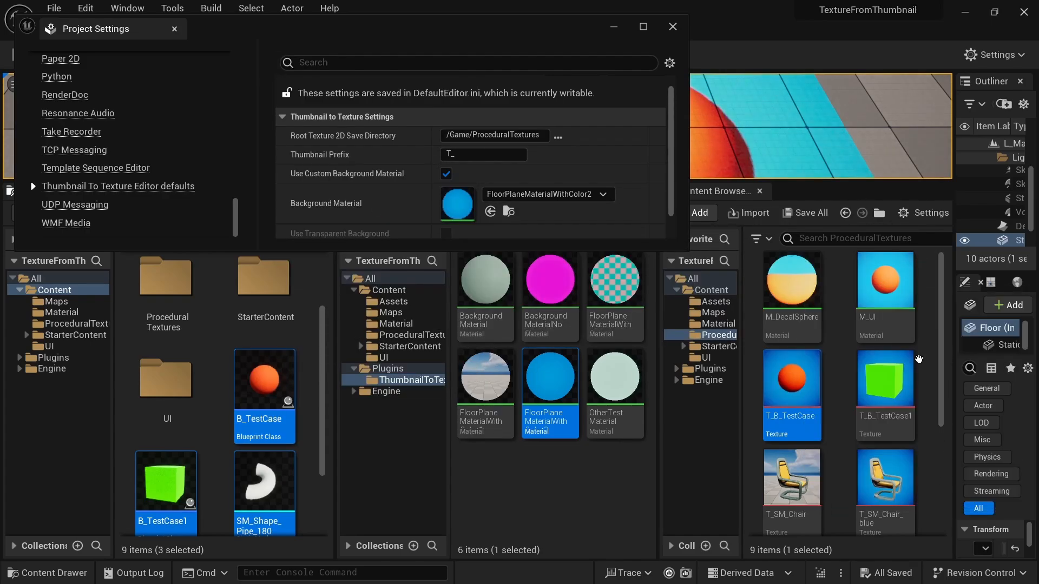
- Examine the exported textures in the ProceduralTextures folder for their new background
left_click(935, 342)
scroll(928, 354, "down", 2)
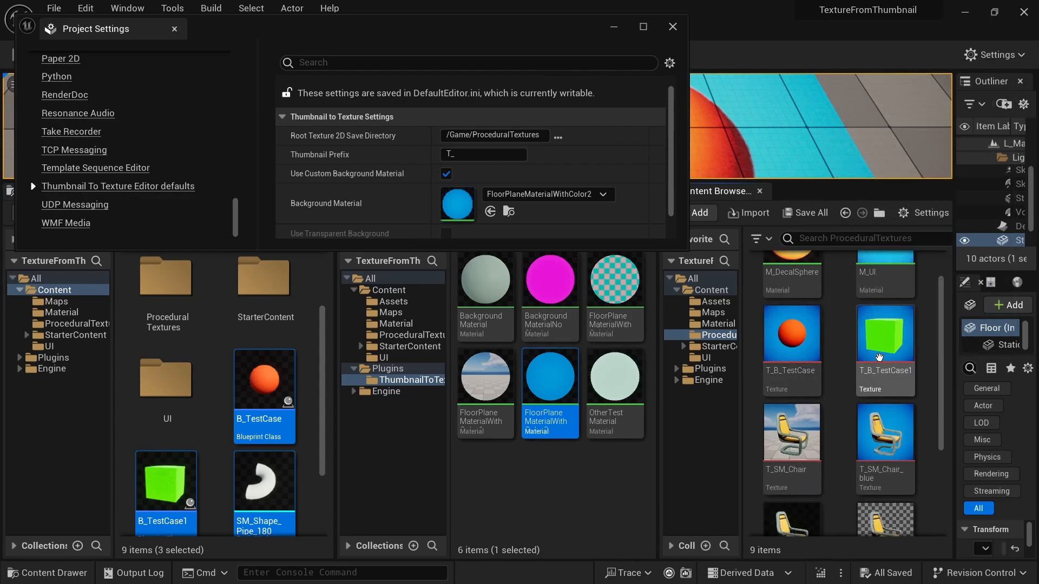
scroll(888, 460, "down", 3)
left_click(788, 482)
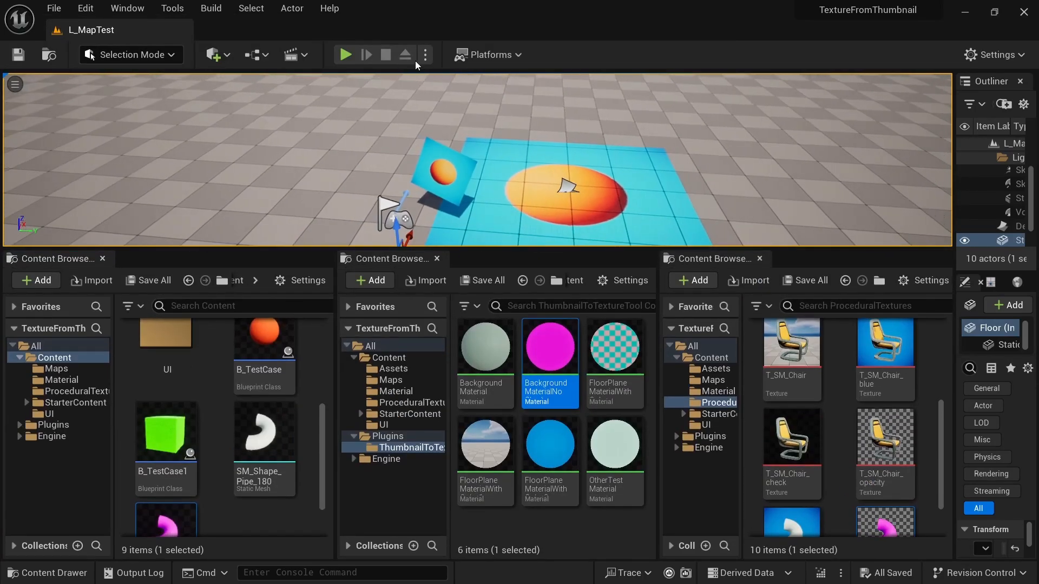
- Play the level in the editor and resize the viewport to examine the exported textures in the on-screen UI
left_click(346, 55)
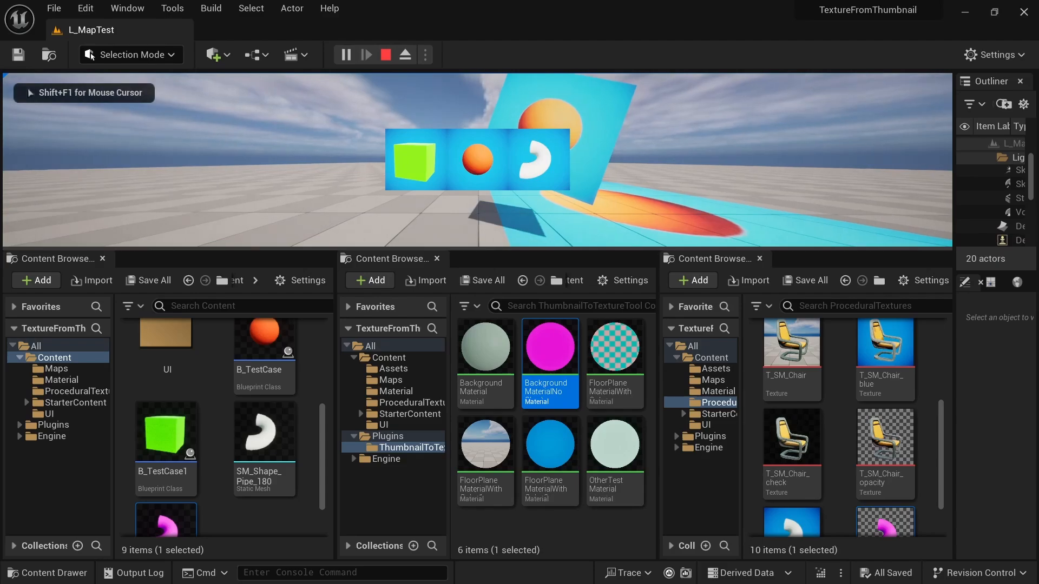
left_click_drag(490, 248, 484, 312)
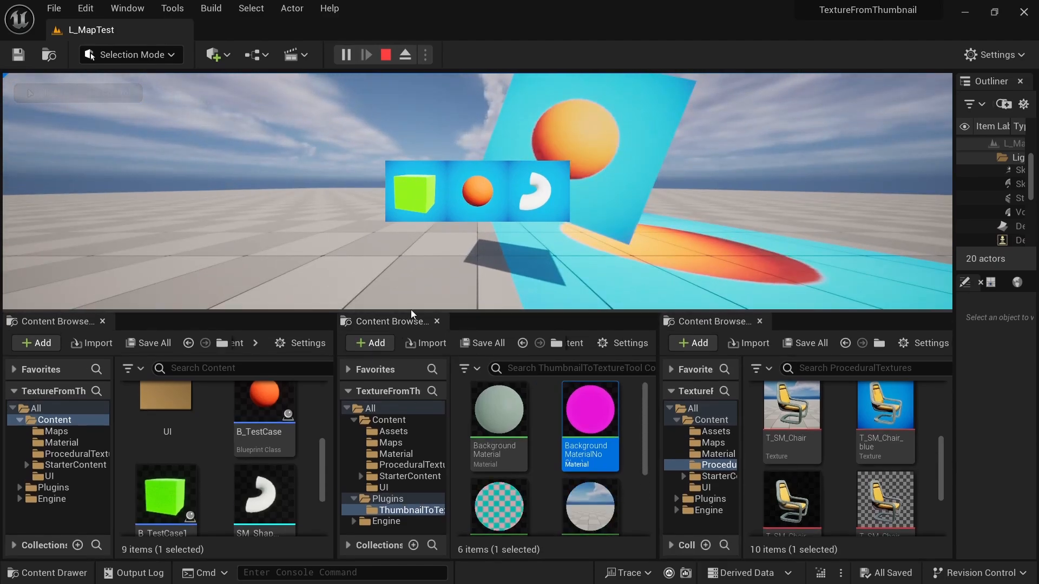
left_click_drag(411, 309, 407, 276)
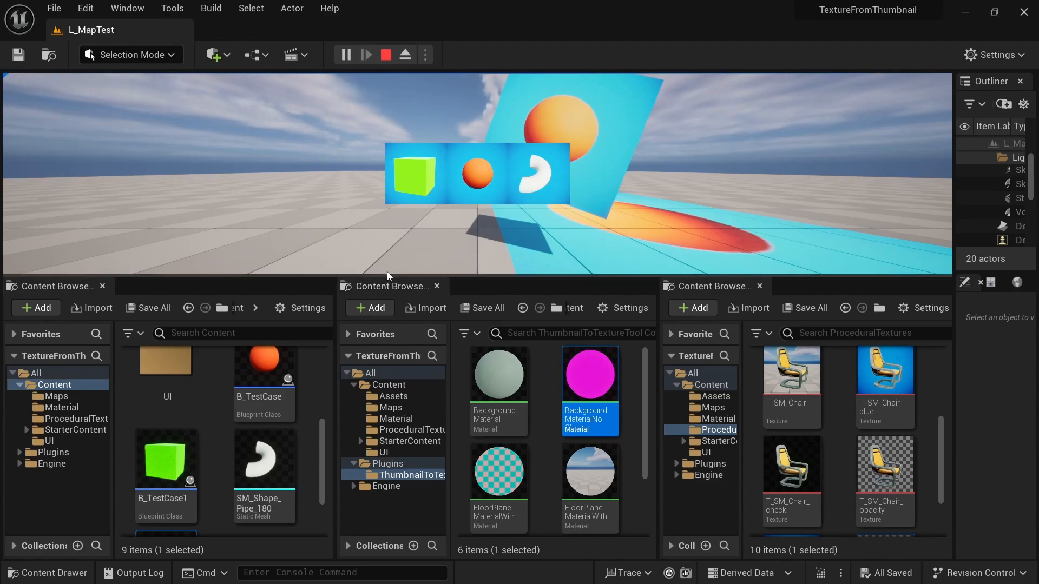
left_click_drag(392, 265, 392, 253)
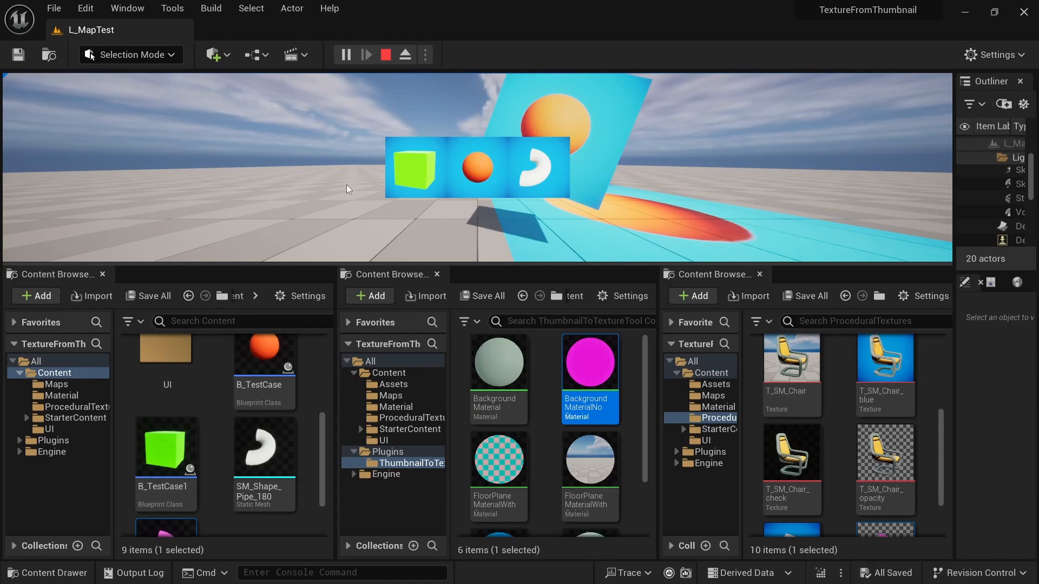
left_click_drag(194, 386, 234, 380)
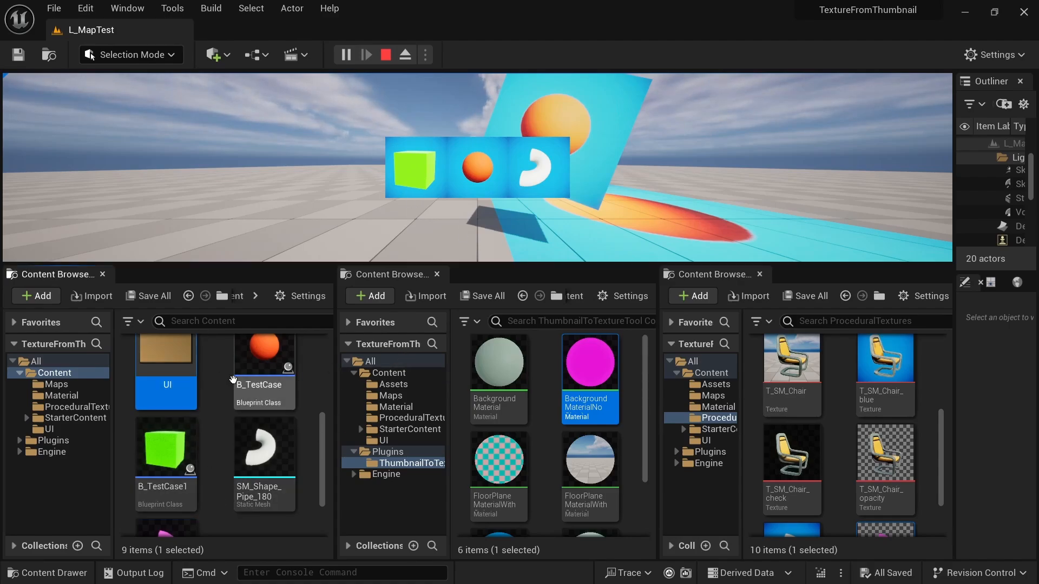
left_click(219, 382)
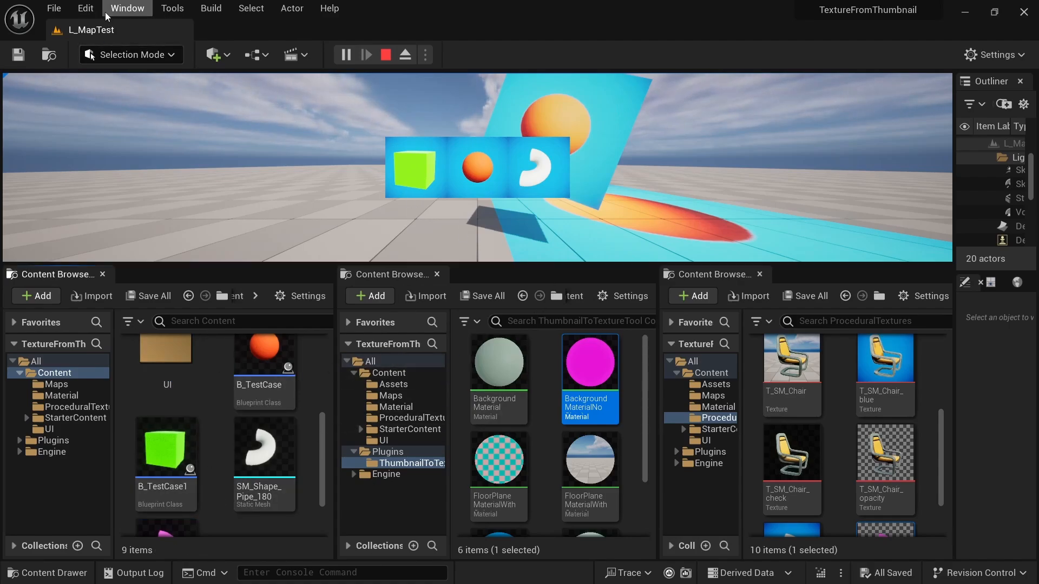
- Open the Thumbnail To Texture Editor defaults in the project settings
left_click(86, 8)
left_click(130, 213)
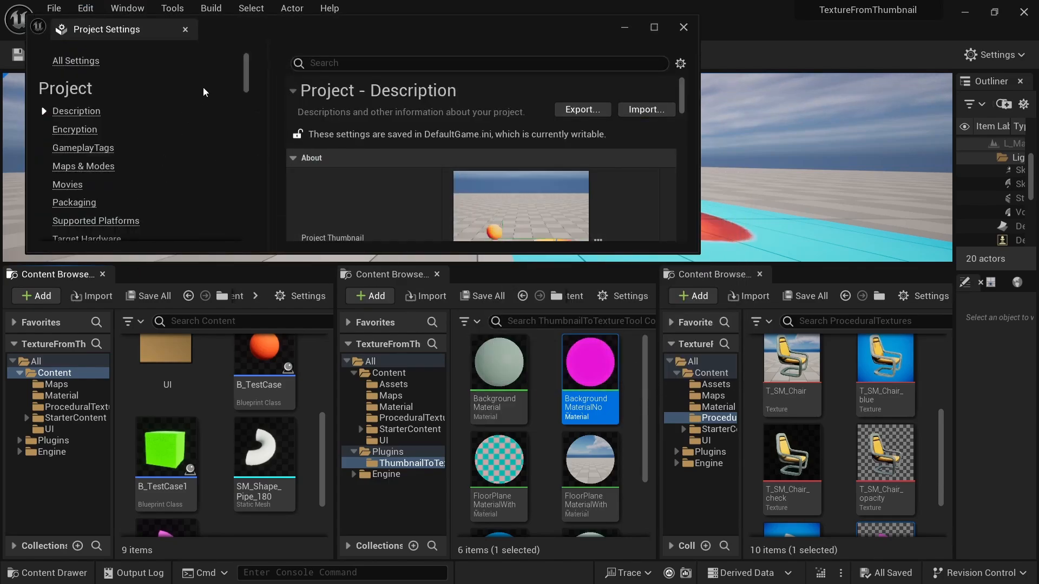
scroll(248, 85, "down", 15)
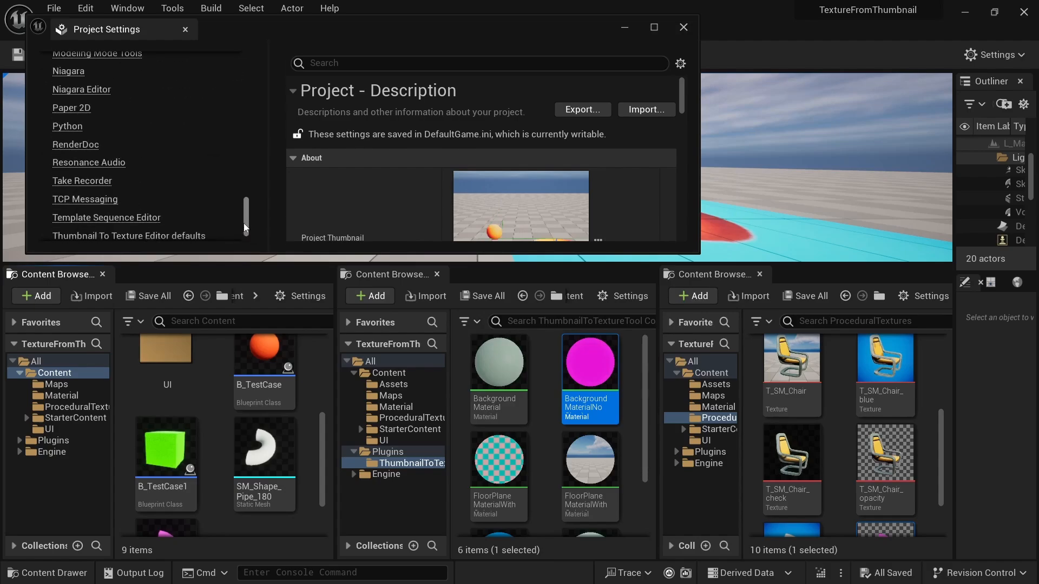
left_click(110, 190)
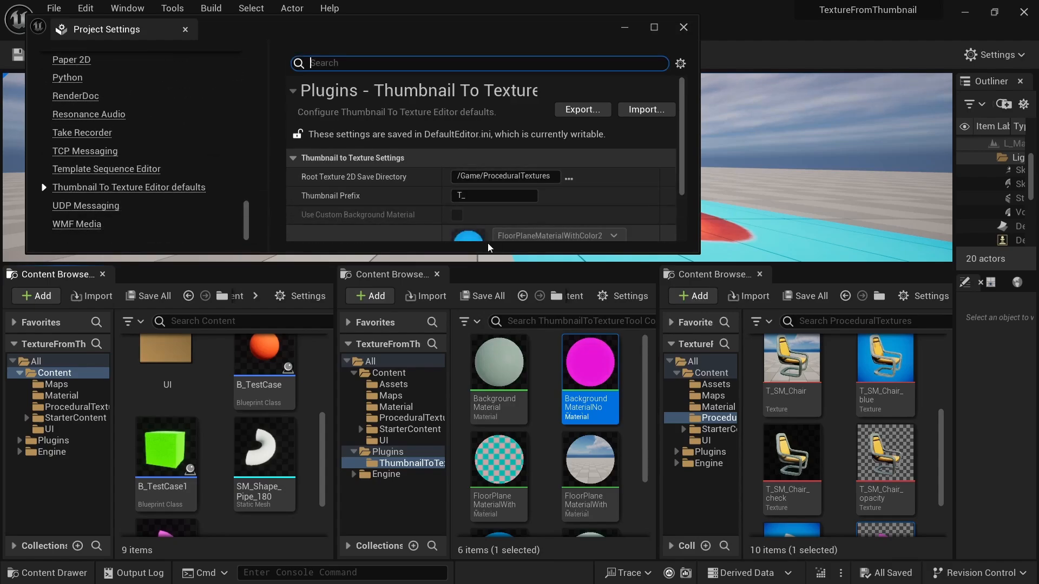
- Turn off the transparent background, enable the custom background material and assign BackgroundMaterial to it
left_click(456, 213)
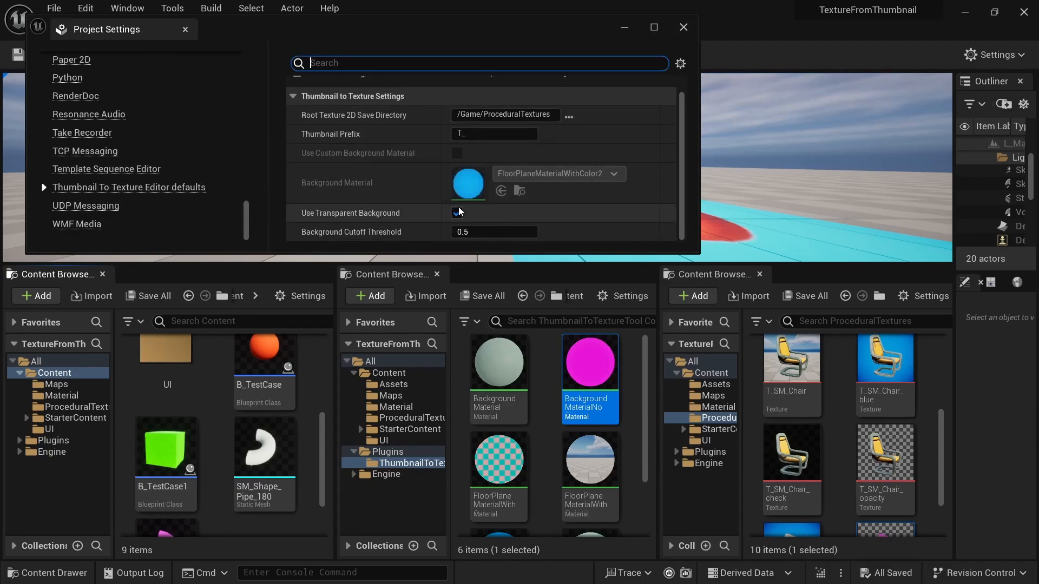
left_click(457, 153)
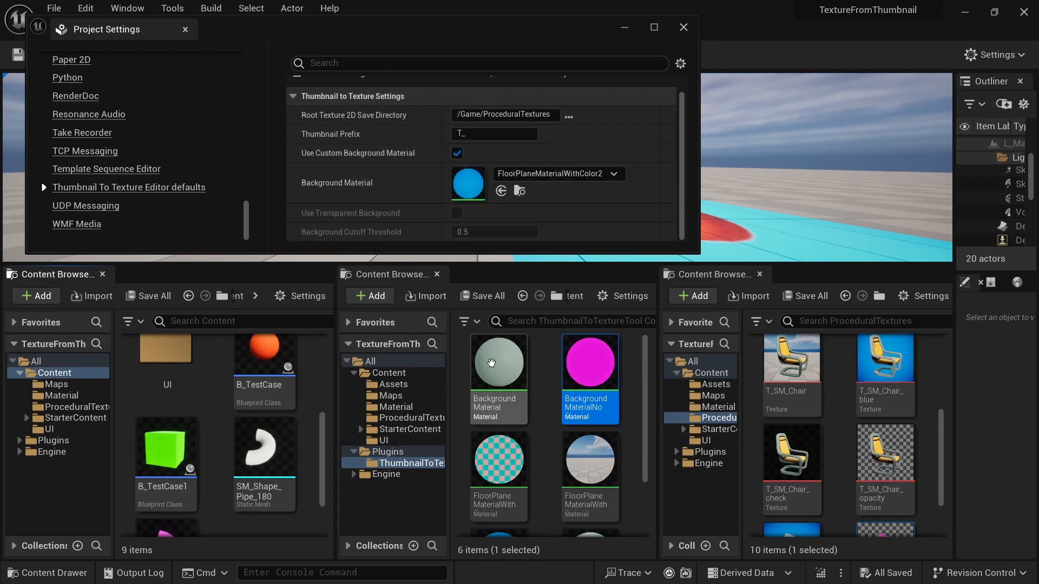
left_click_drag(498, 362, 454, 179)
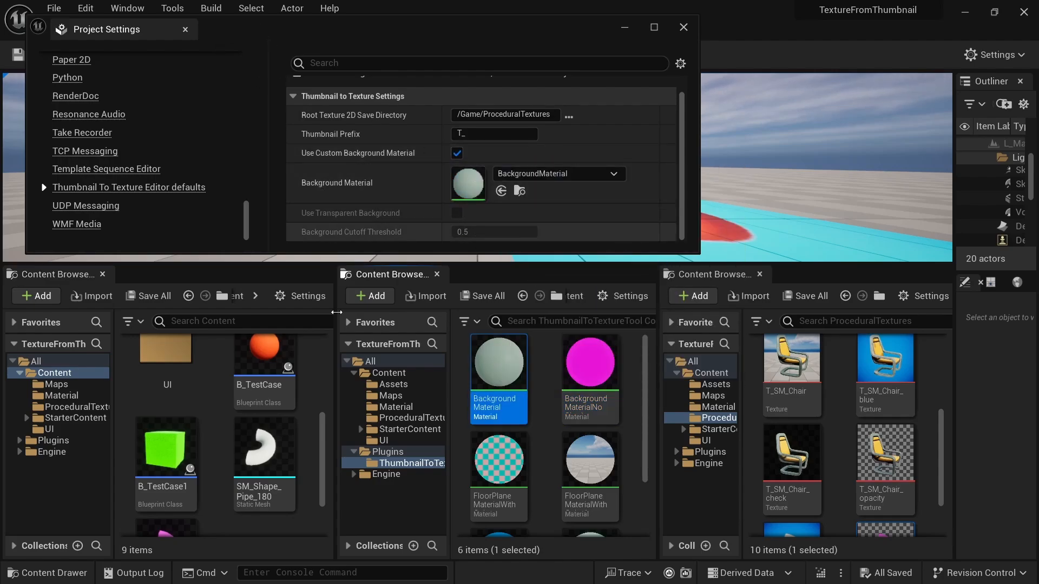
- Export the B_TestCase thumbnail to a texture and open T_B_TestCase to examine its new background
scroll(794, 432, "up", 3)
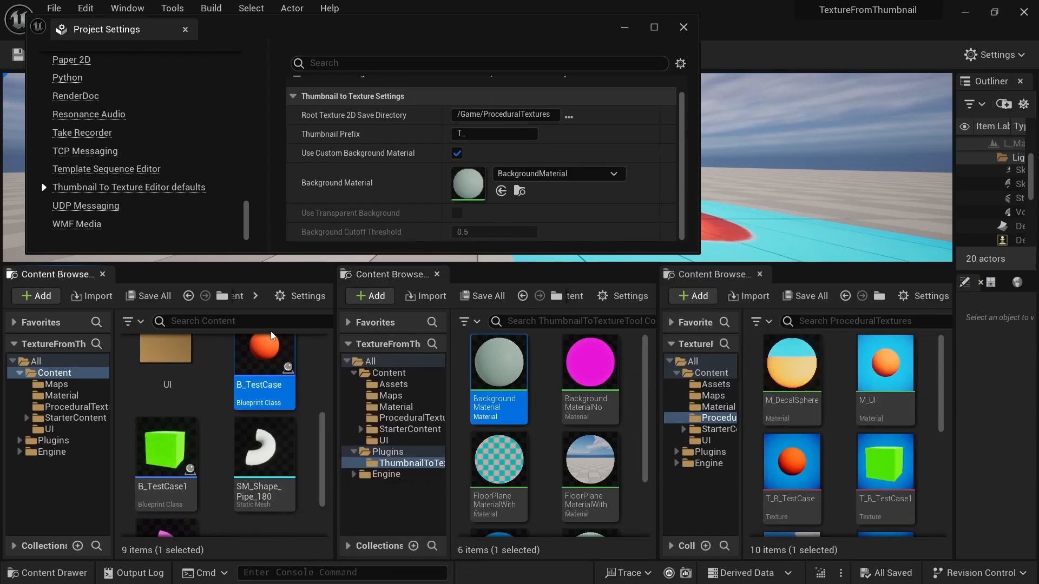
right_click(281, 373)
left_click(346, 433)
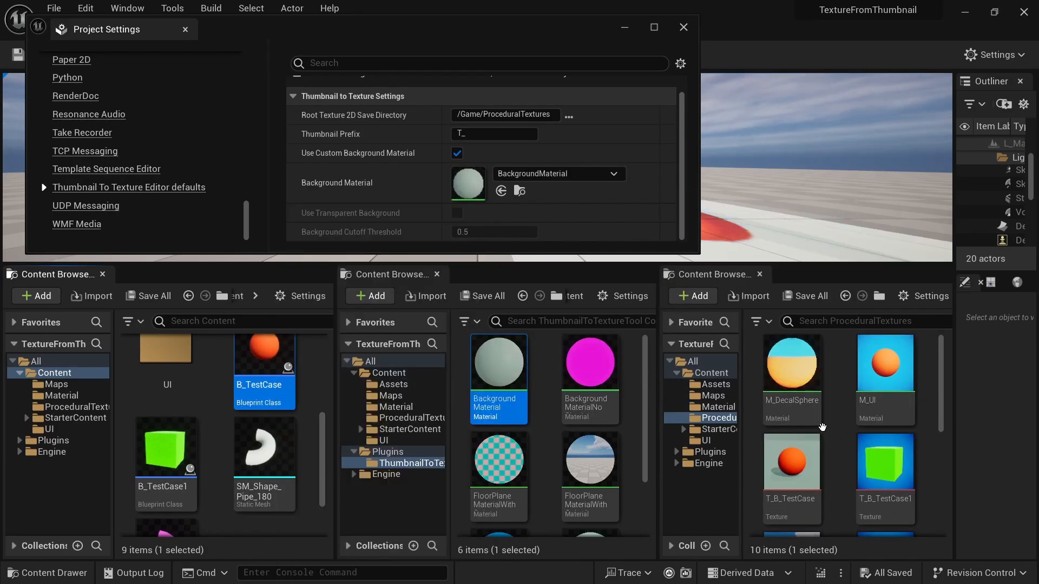
double_click(804, 474)
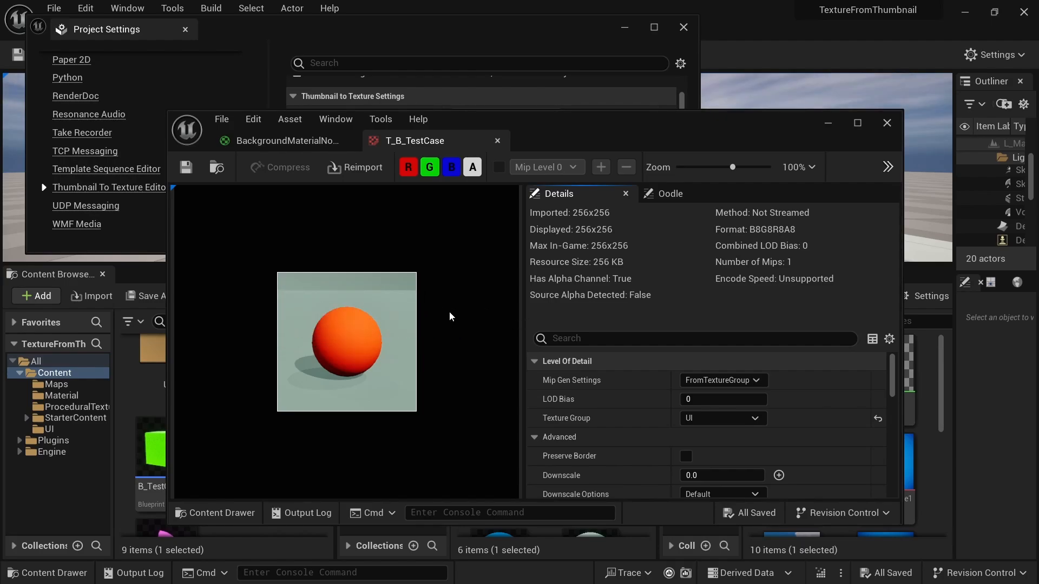
left_click(887, 123)
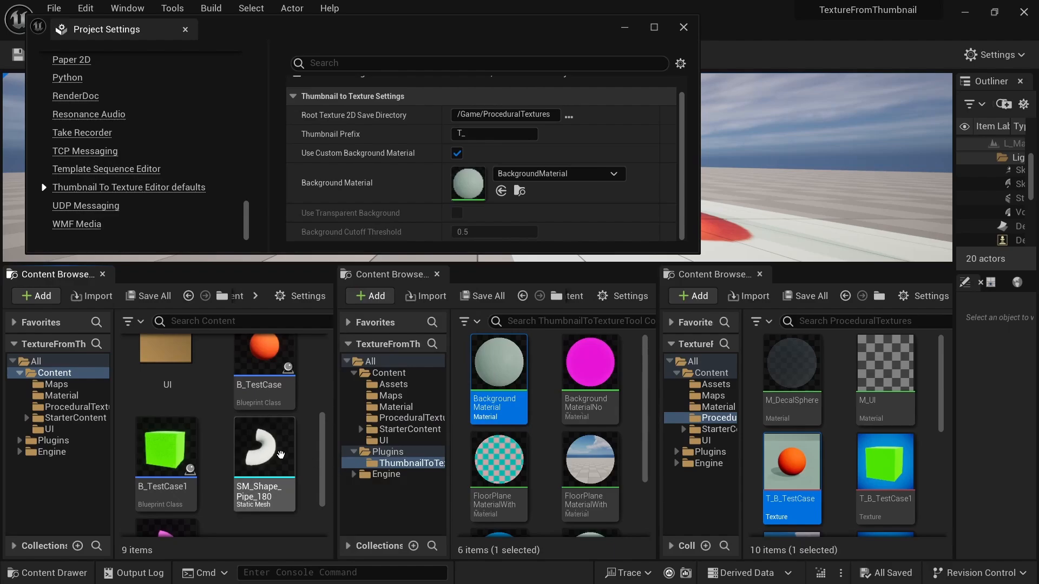
left_click(260, 368)
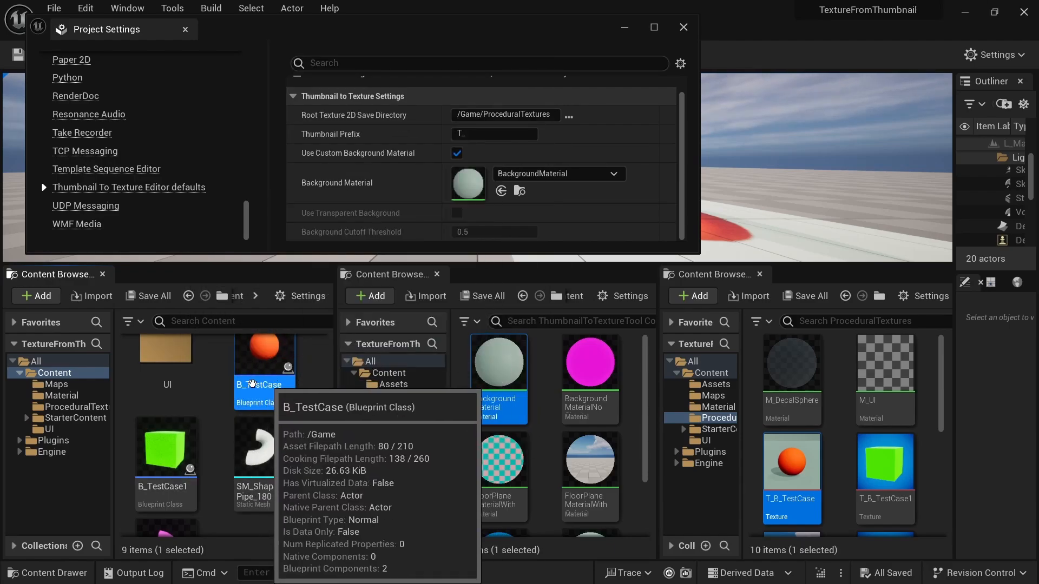
left_click(311, 382)
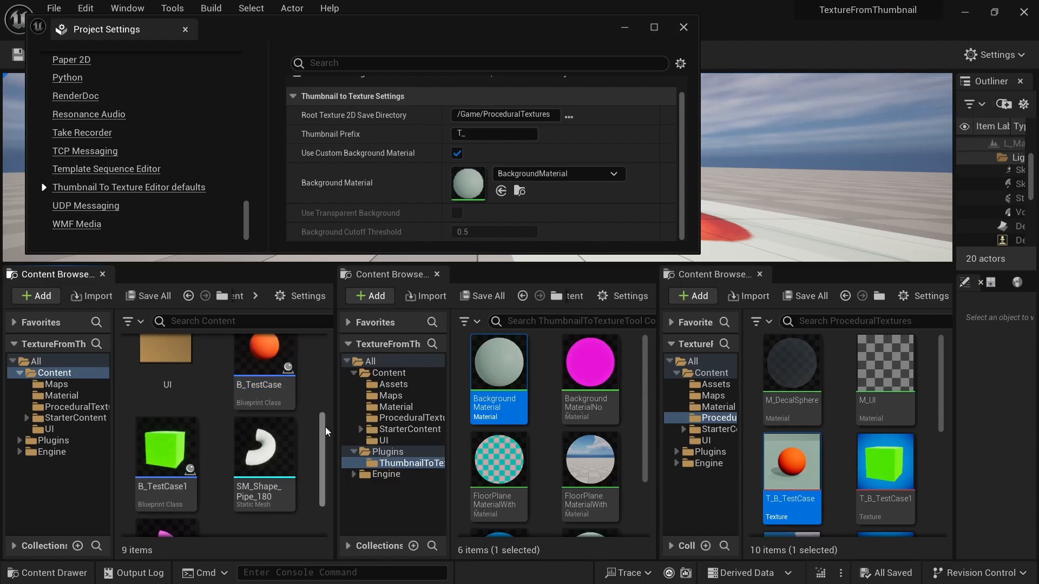
left_click_drag(323, 430, 322, 460)
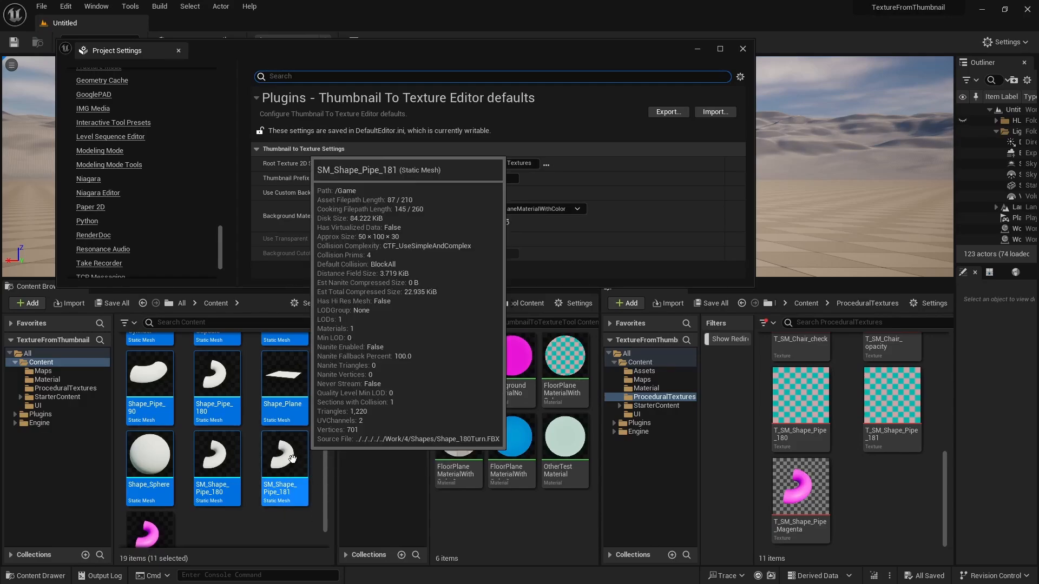
- Export the thumbnails of the selected static meshes to textures together and check the results in the ProceduralTextures folder
right_click(294, 456)
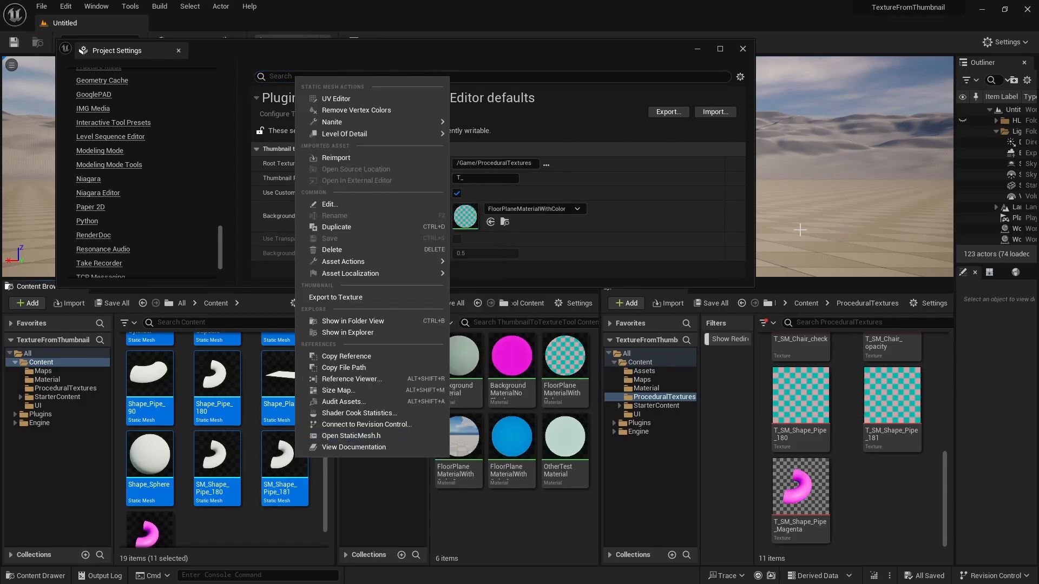
left_click(362, 298)
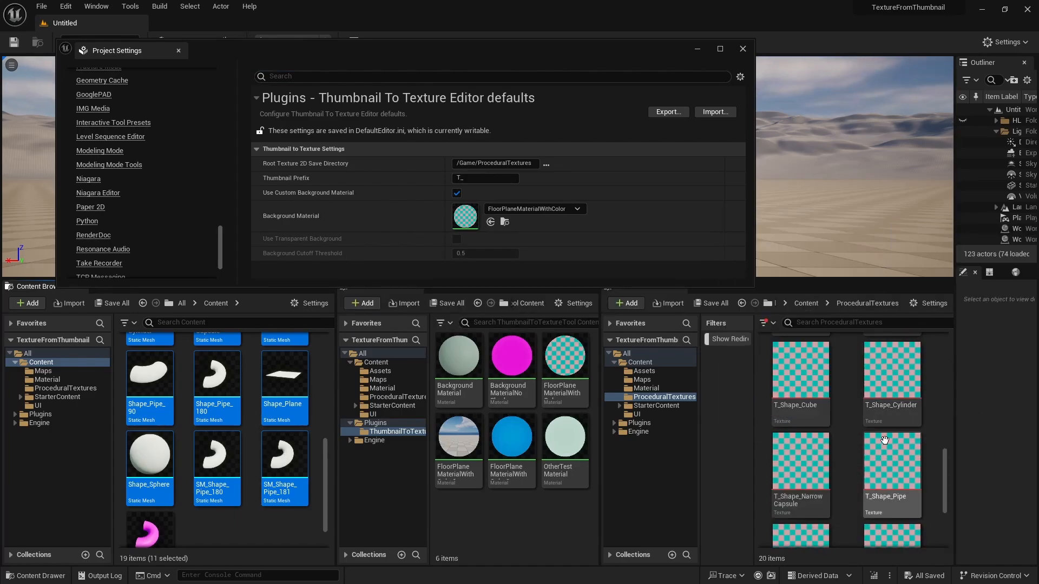
scroll(898, 433, "down", 2)
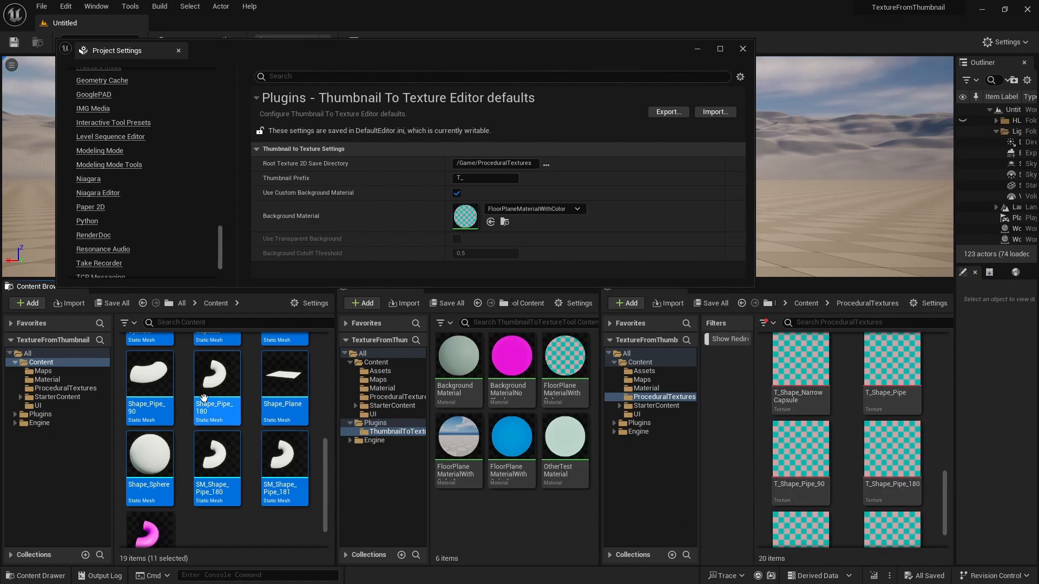
- Export the same selected static meshes' thumbnails to textures again and look over the regenerated textures
right_click(293, 382)
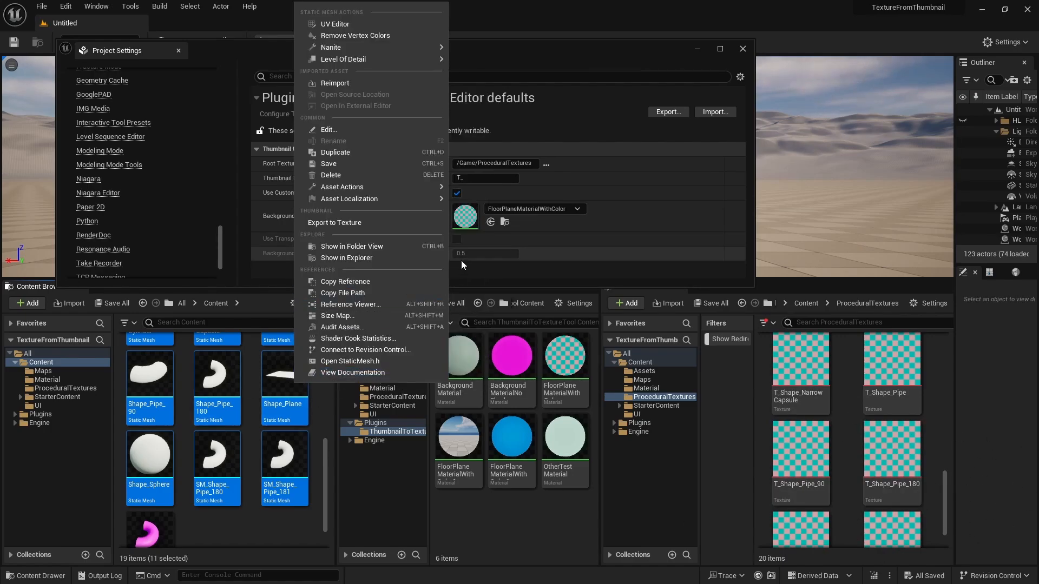
left_click(348, 225)
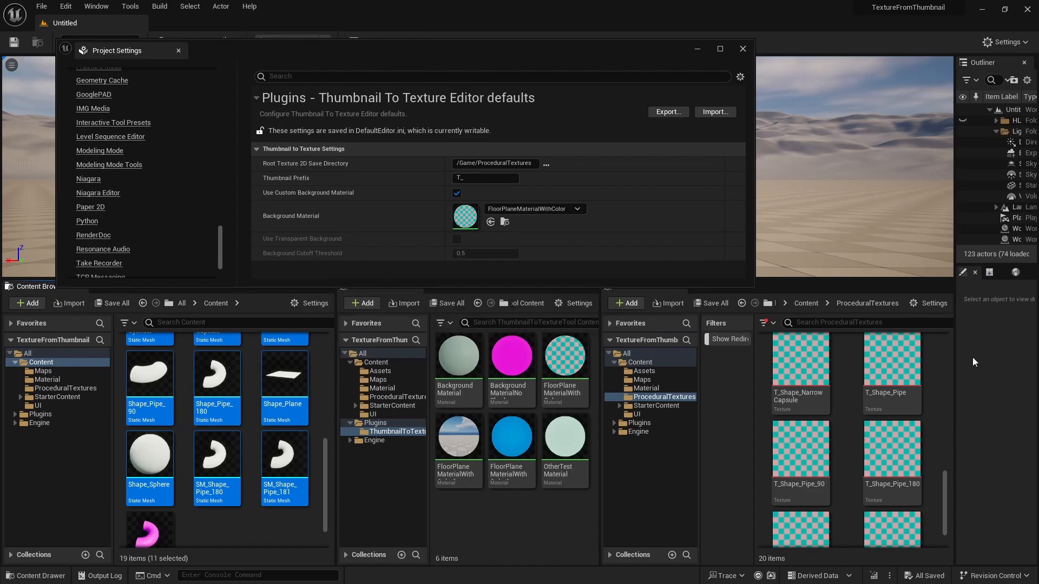
scroll(896, 427, "up", 4)
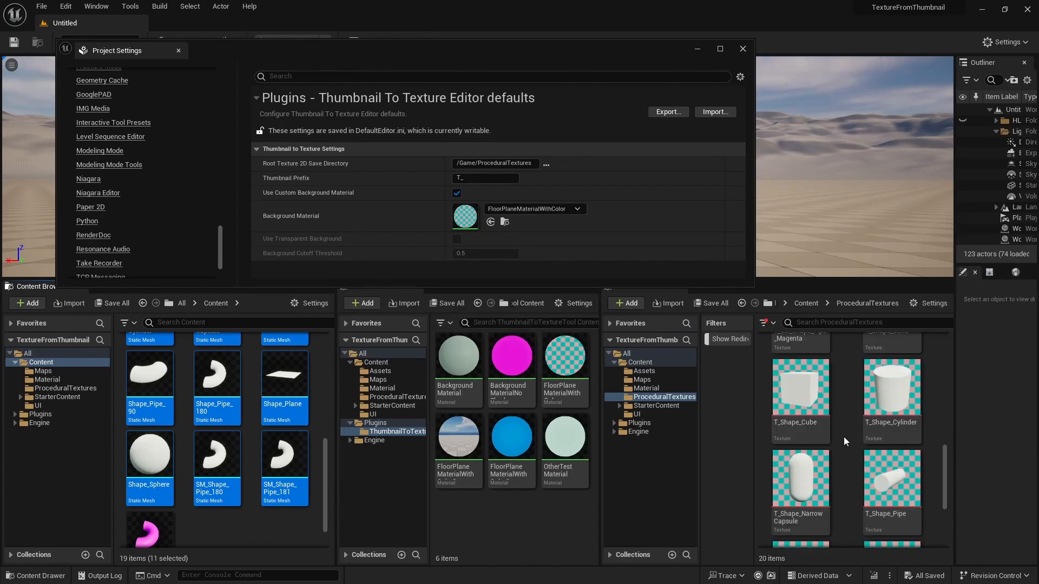
left_click_drag(944, 464, 964, 504)
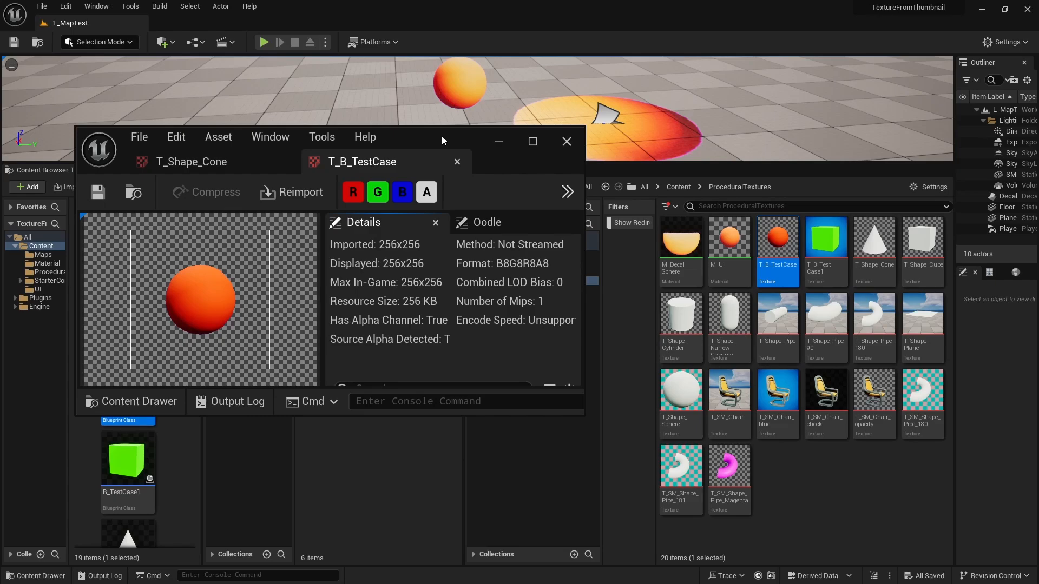
- Reposition the texture editor window showing T_B_TestCase to examine its transparent background
left_click_drag(441, 135, 437, 143)
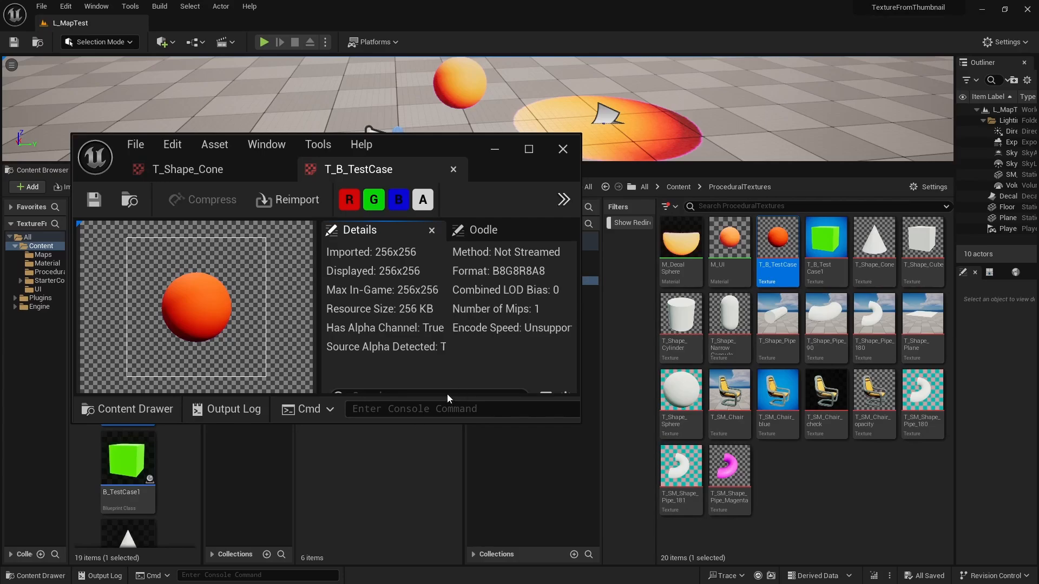